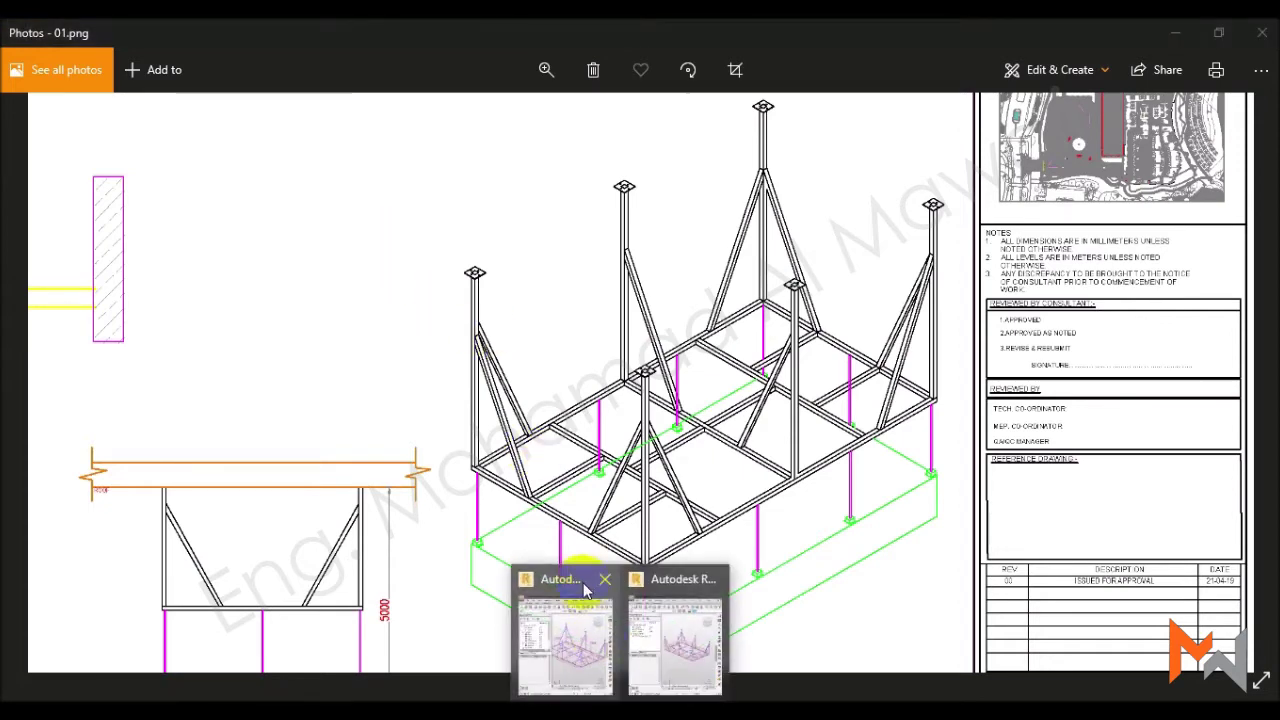
# Bring up Adobe Acrobat Pro showing the isometric frame drawing 01.pdf.
pyautogui.click(592, 640)
pyautogui.click(663, 634)
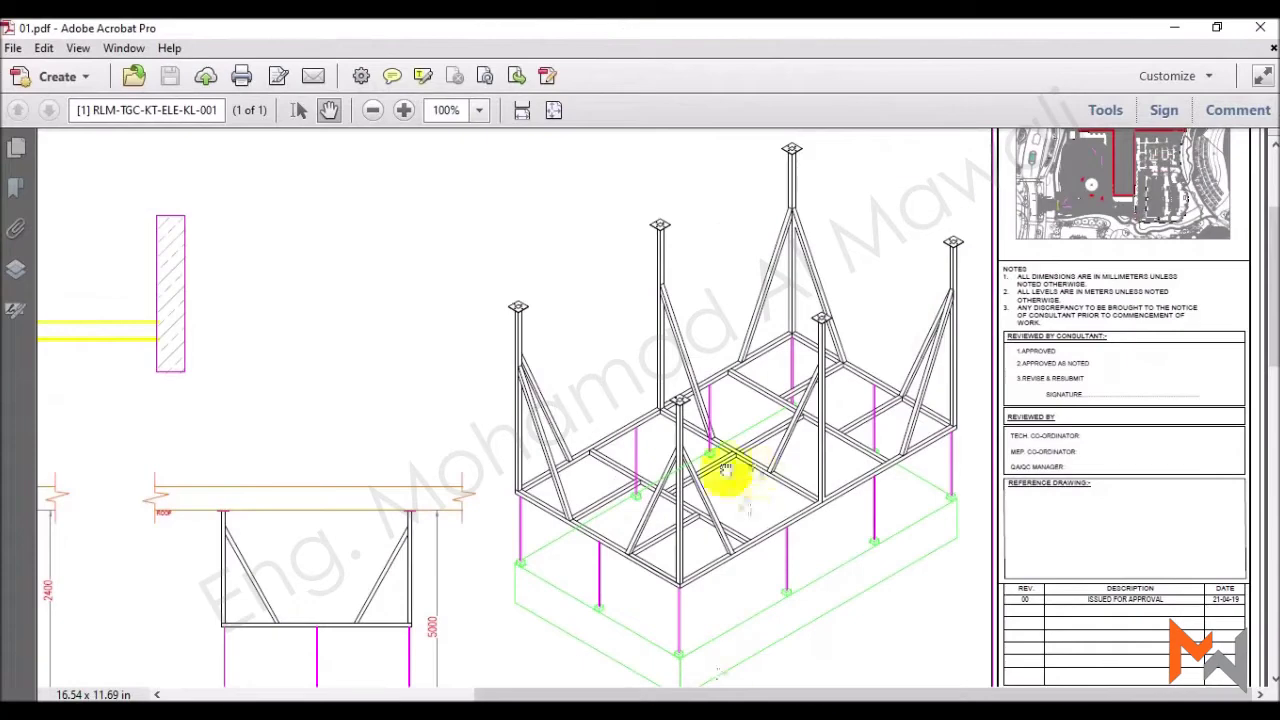
# Snap the RSA-03 model to the left half of the screen and RSA-02 to the right half.
pyautogui.click(651, 651)
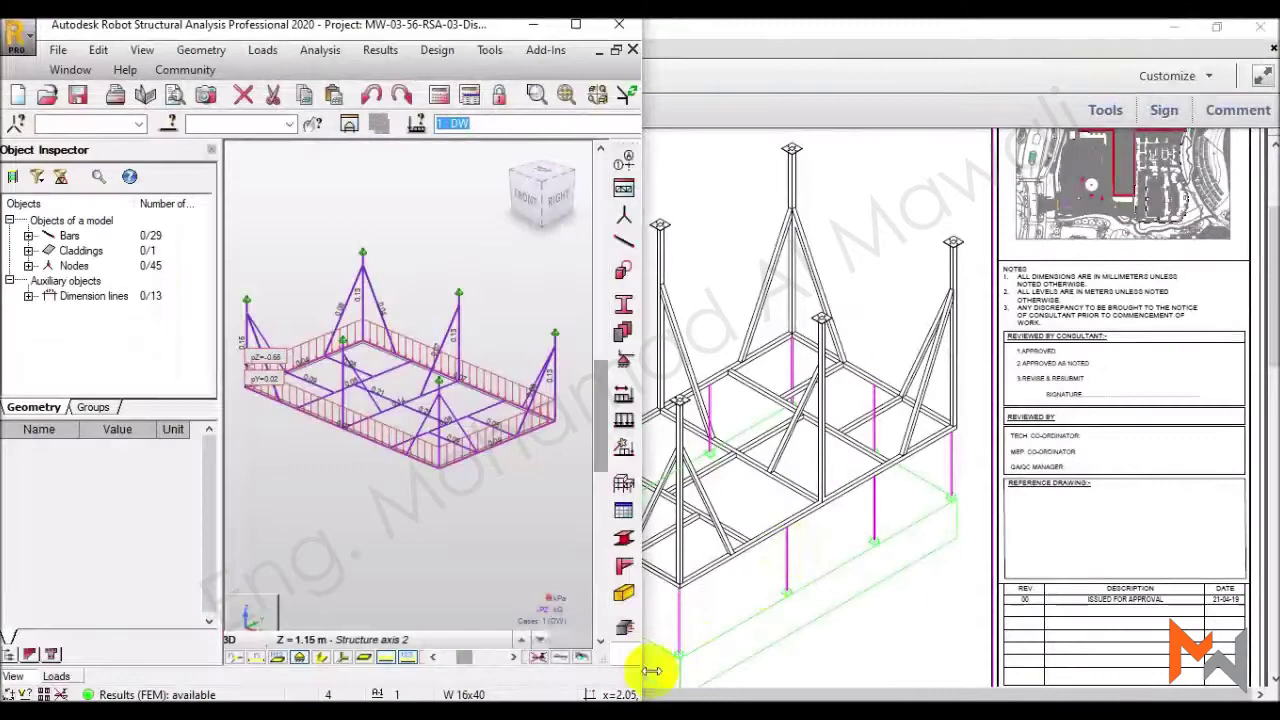
pyautogui.click(573, 660)
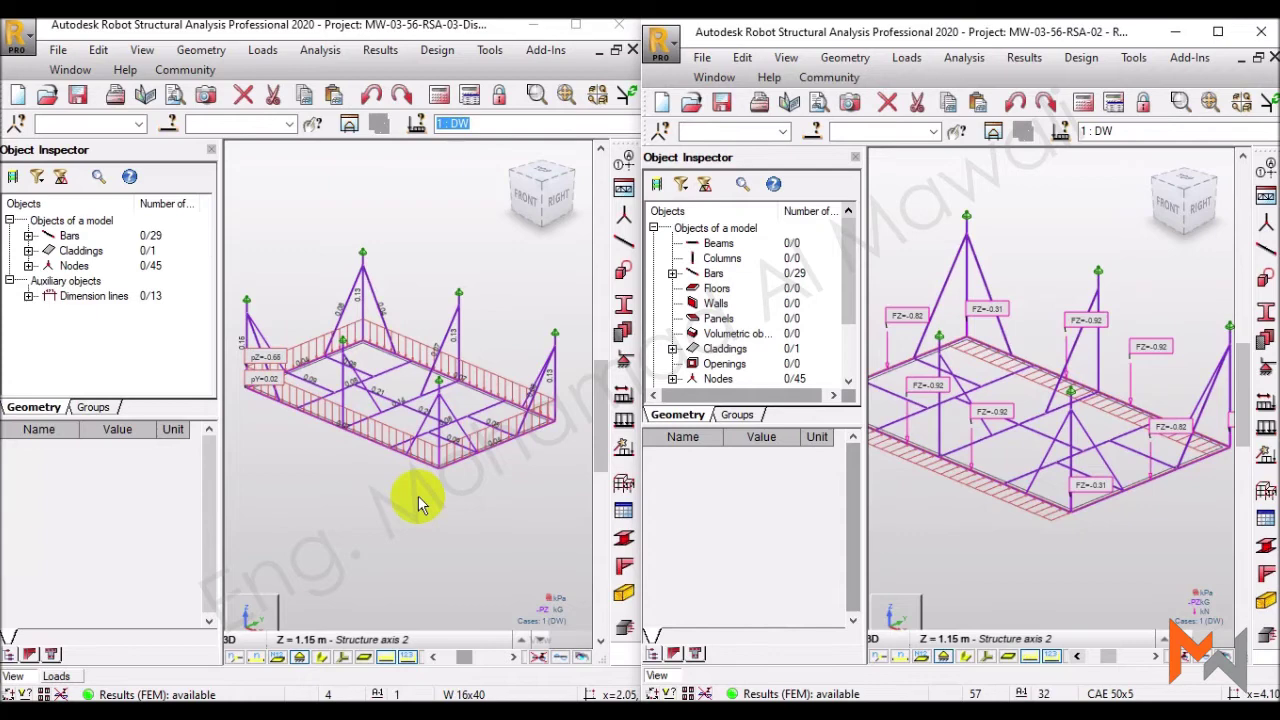
# Maximize the RSA-03-Dis window and zoom to fit the whole hanging frame.
pyautogui.click(575, 24)
pyautogui.scroll(3, 729, 377)
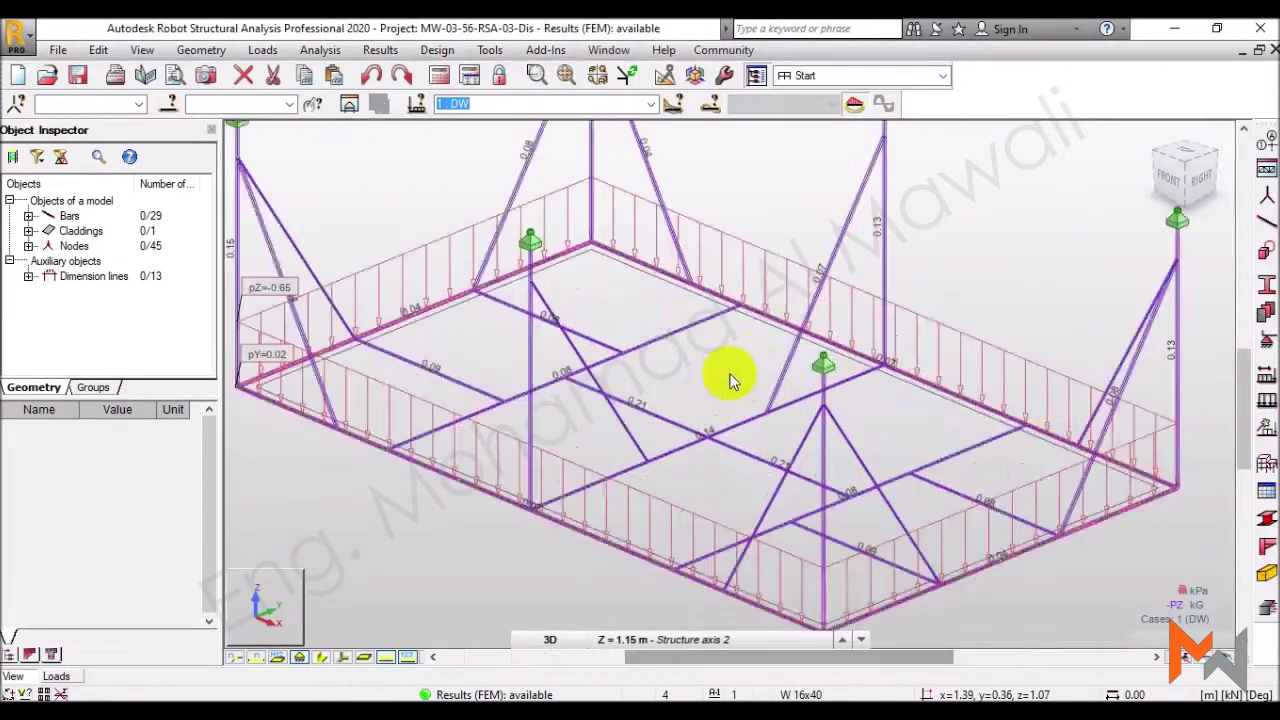
pyautogui.scroll(-2, 729, 371)
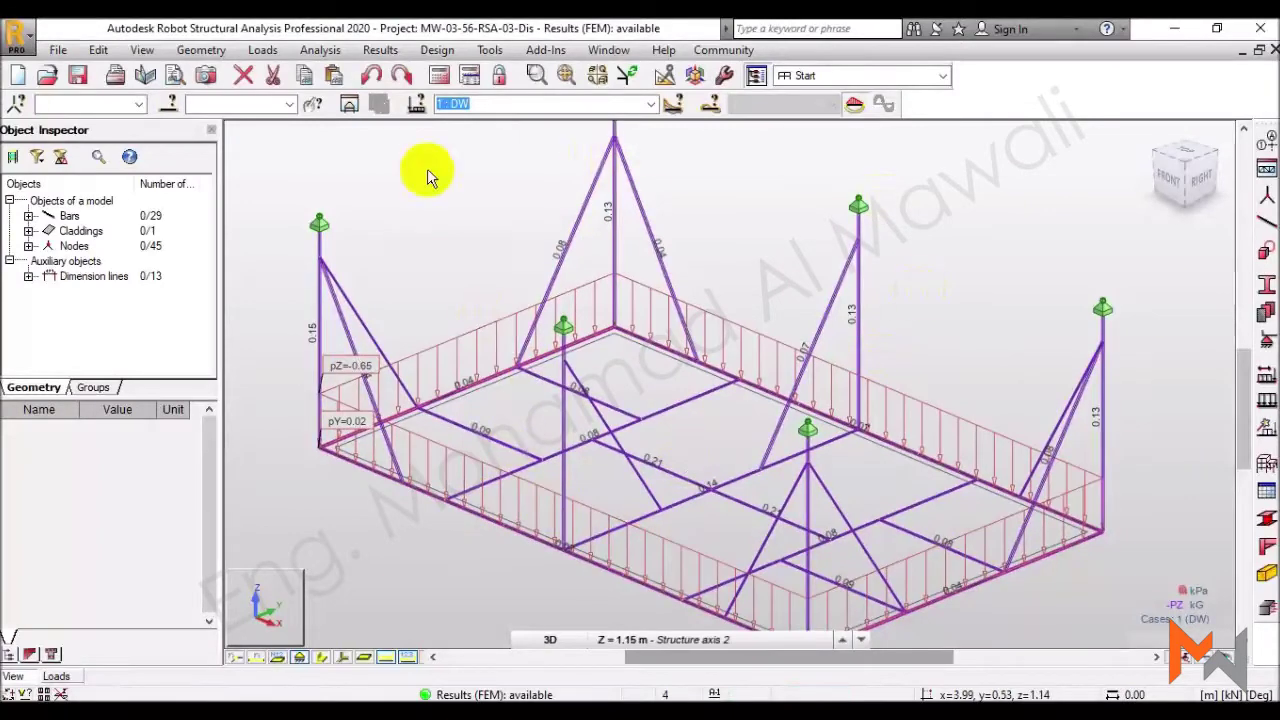
pyautogui.scroll(-1, 504, 278)
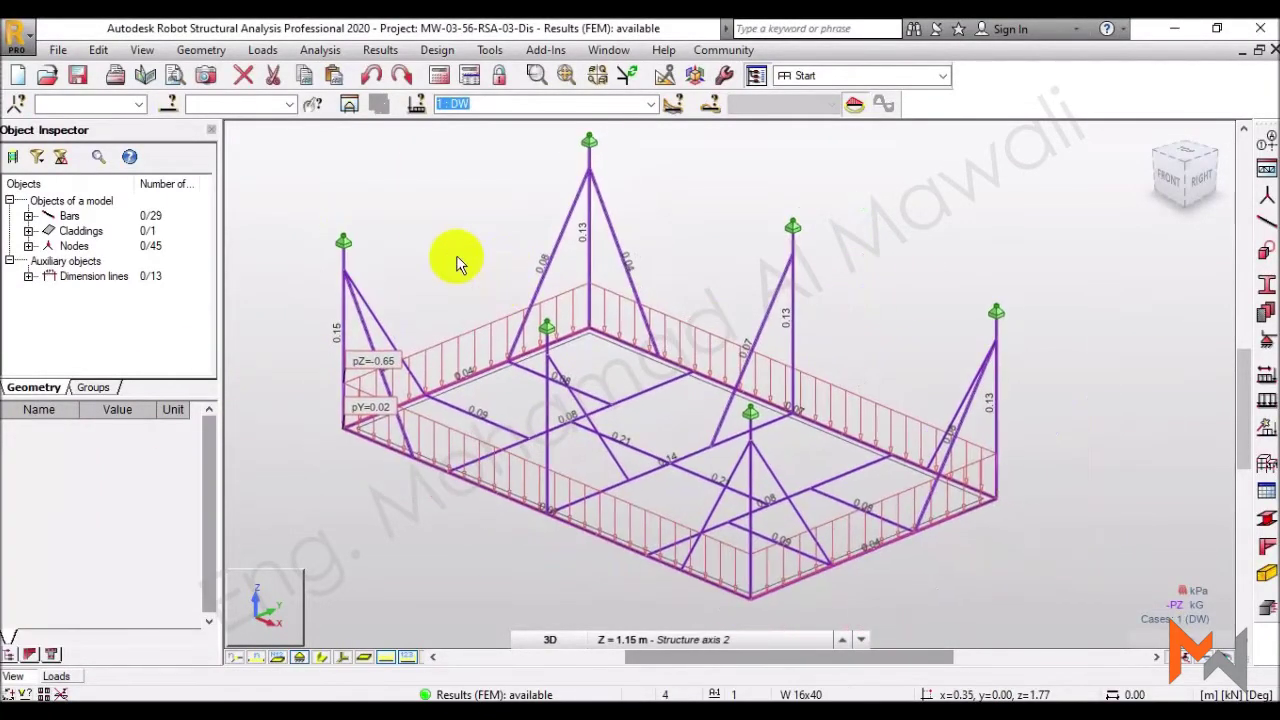
pyautogui.moveTo(456, 258); pyautogui.dragTo(446, 258, button='middle')
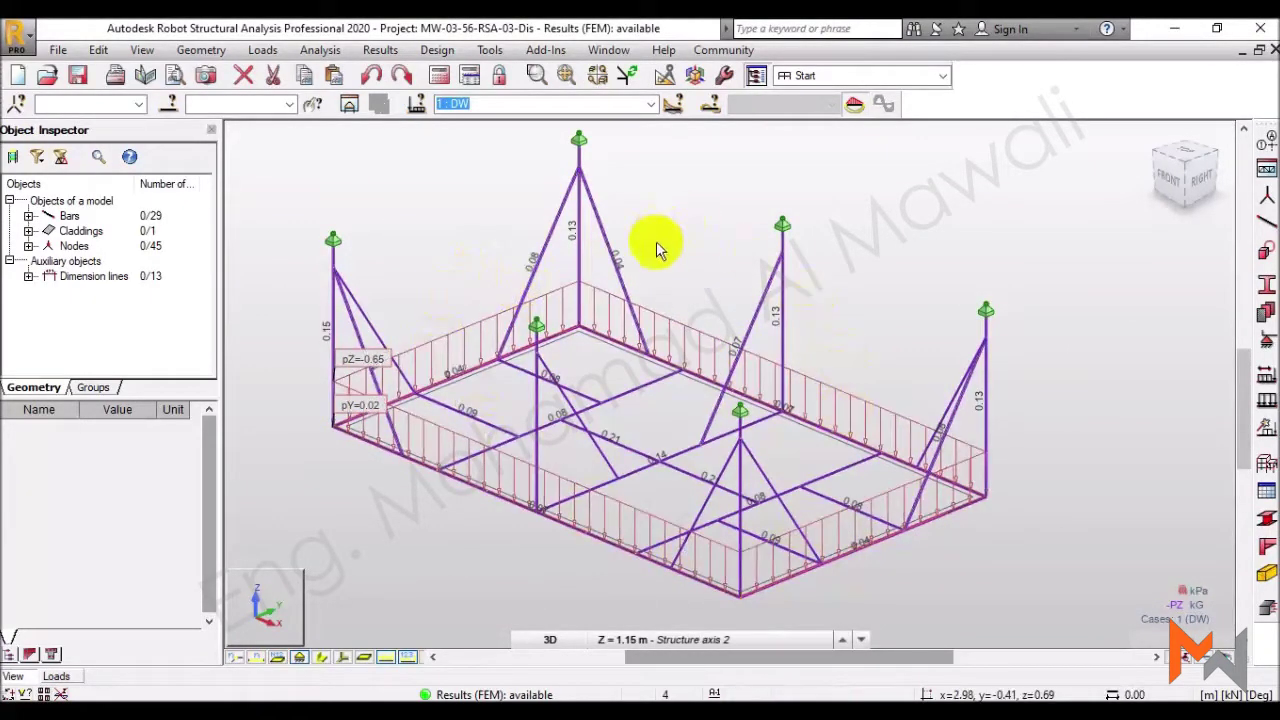
# Briefly show the grey cladding fill, hide it again, and re-centre the frame.
pyautogui.click(365, 660)
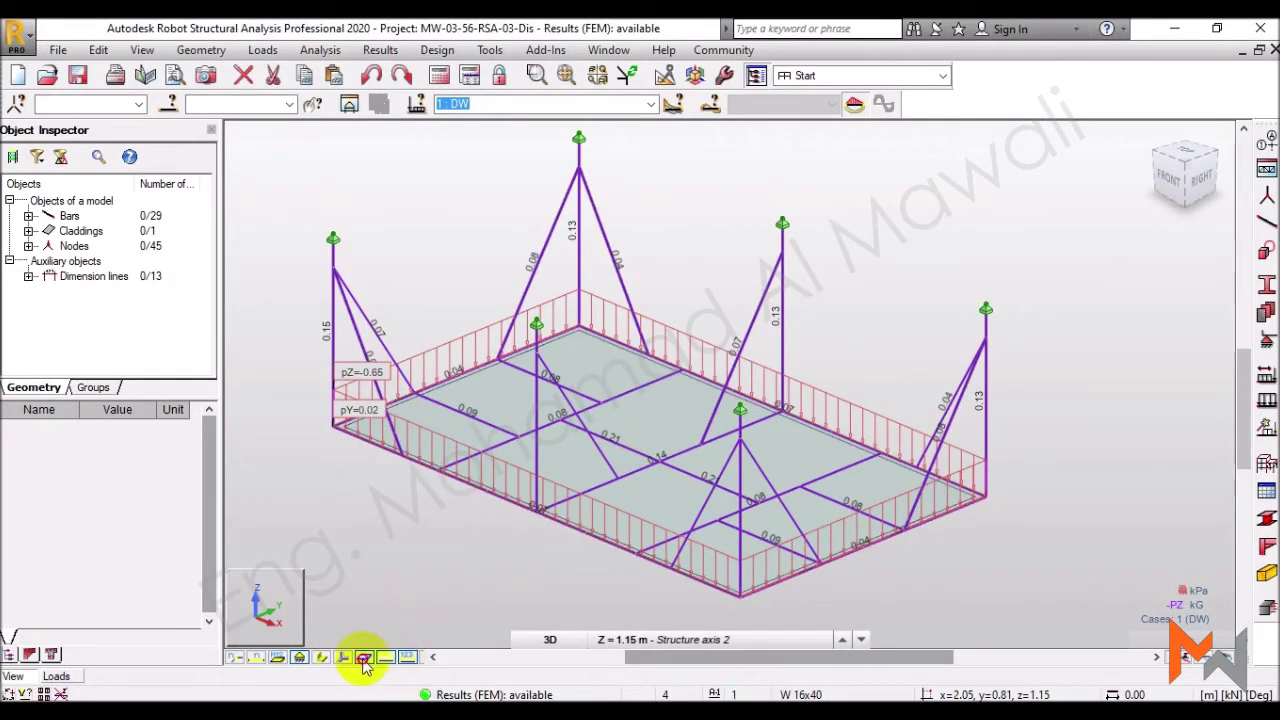
pyautogui.click(365, 660)
pyautogui.moveTo(351, 539); pyautogui.dragTo(361, 543, button='middle')
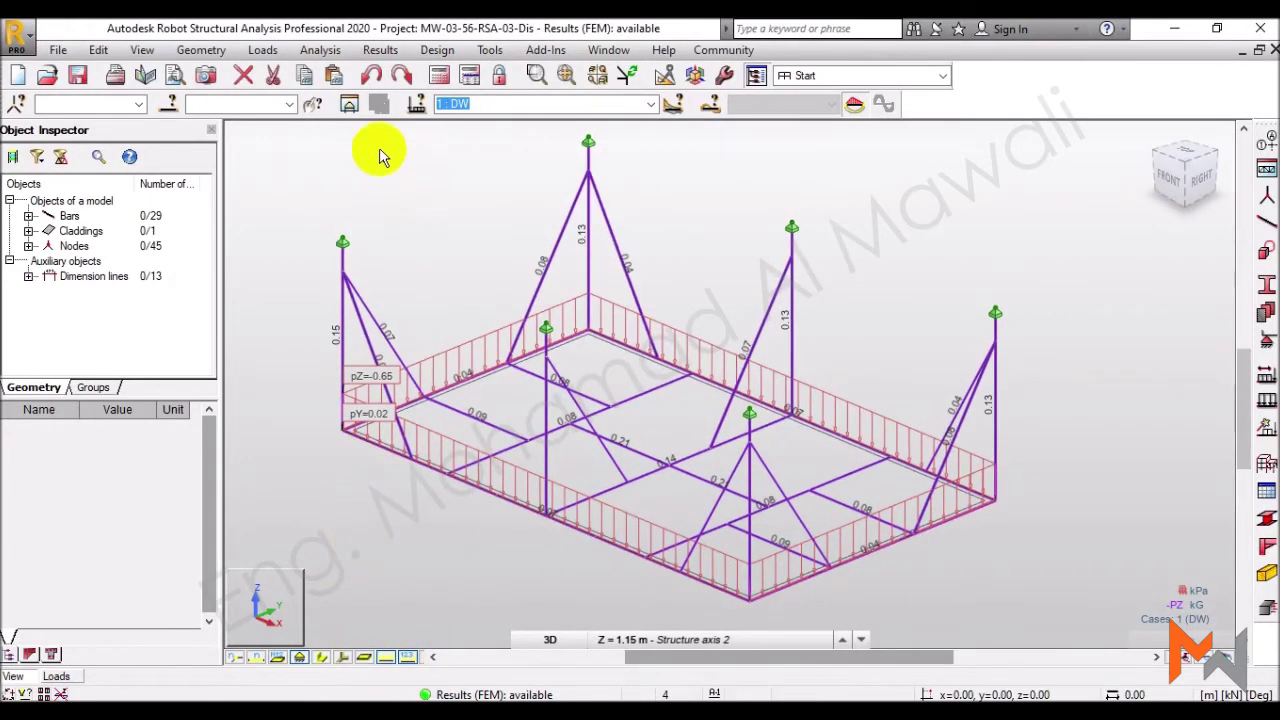
pyautogui.moveTo(420, 185); pyautogui.dragTo(453, 188, button='middle')
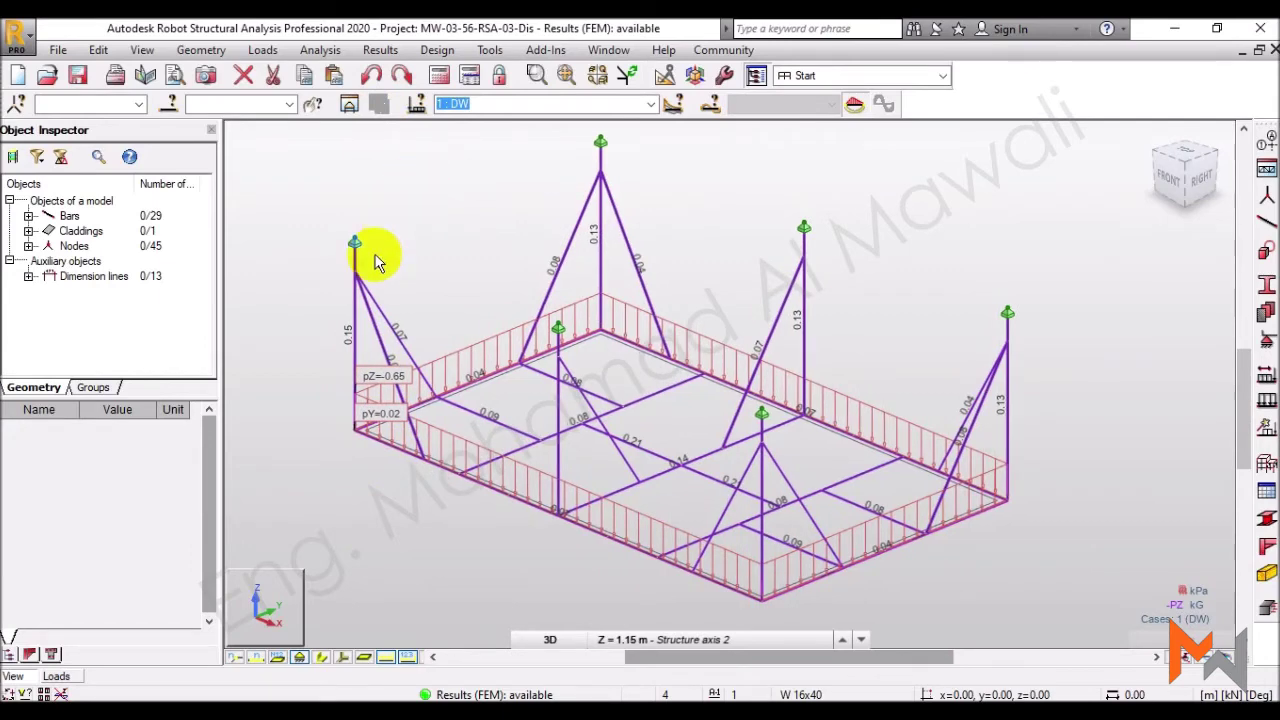
# Open the bar diagram settings and apply a design Ratio map on the bars.
pyautogui.click(380, 50)
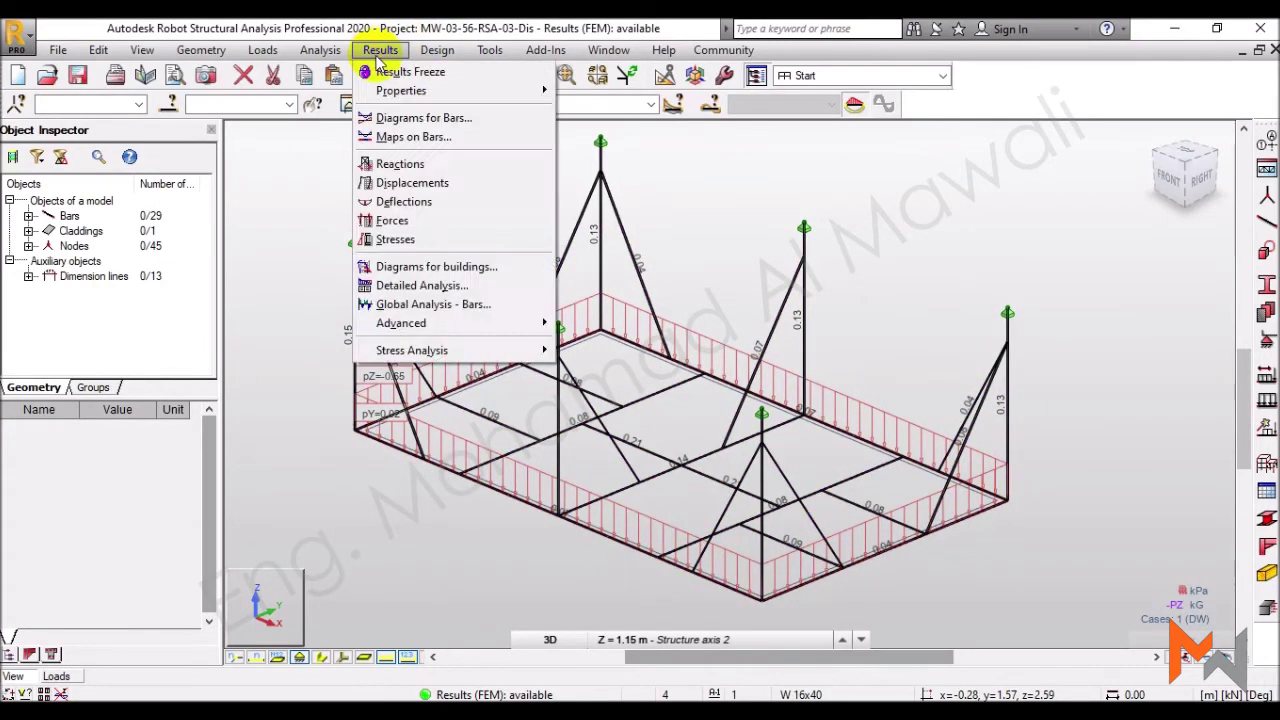
pyautogui.click(388, 118)
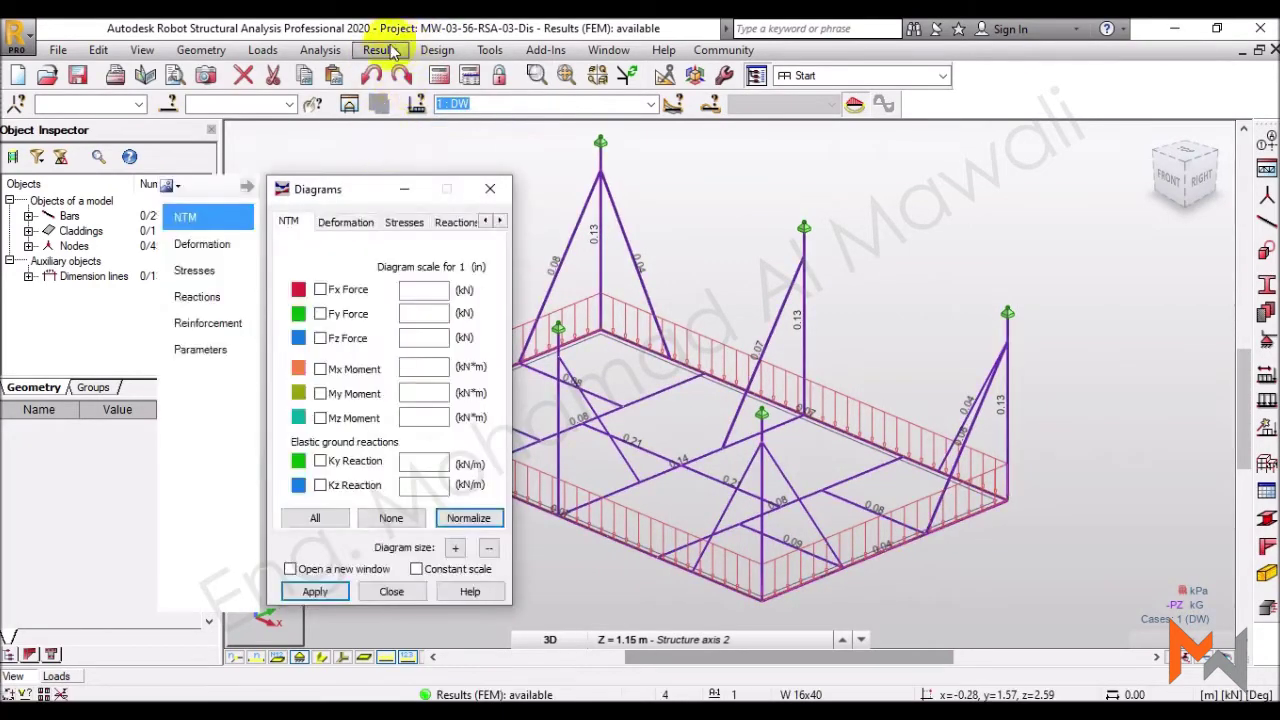
pyautogui.click(378, 50)
pyautogui.click(420, 137)
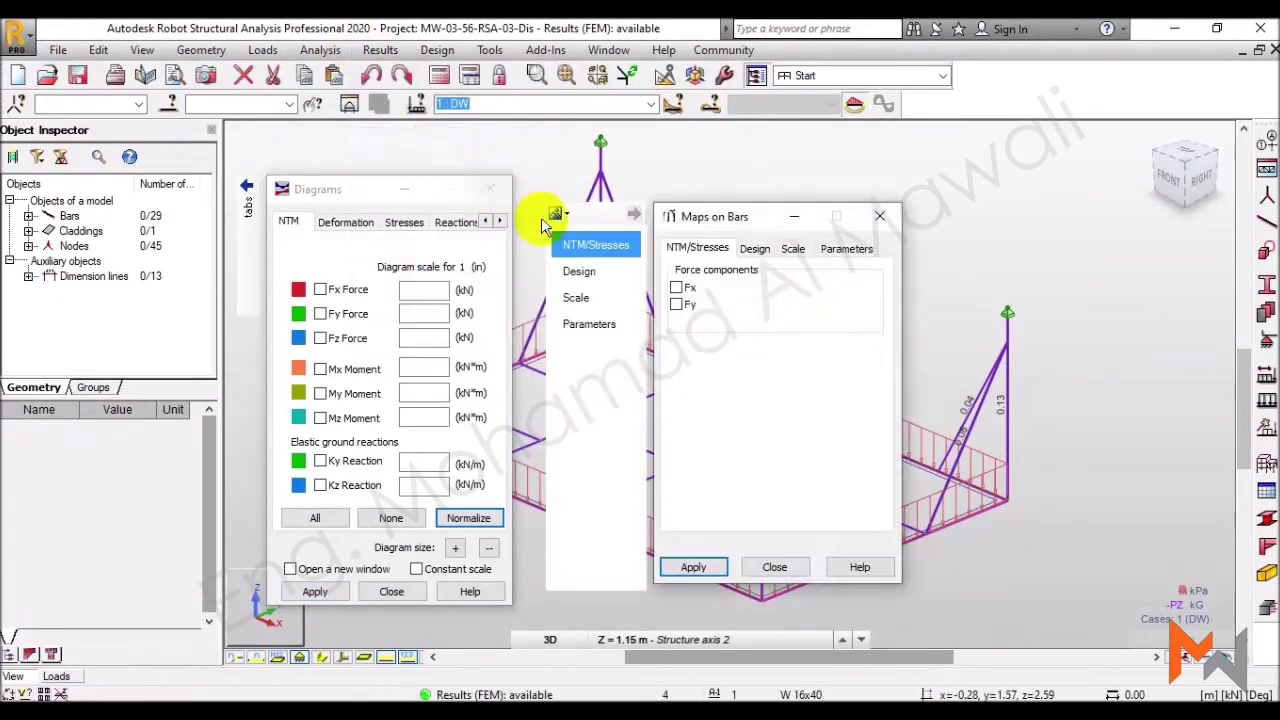
pyautogui.click(579, 271)
pyautogui.click(674, 294)
pyautogui.click(693, 567)
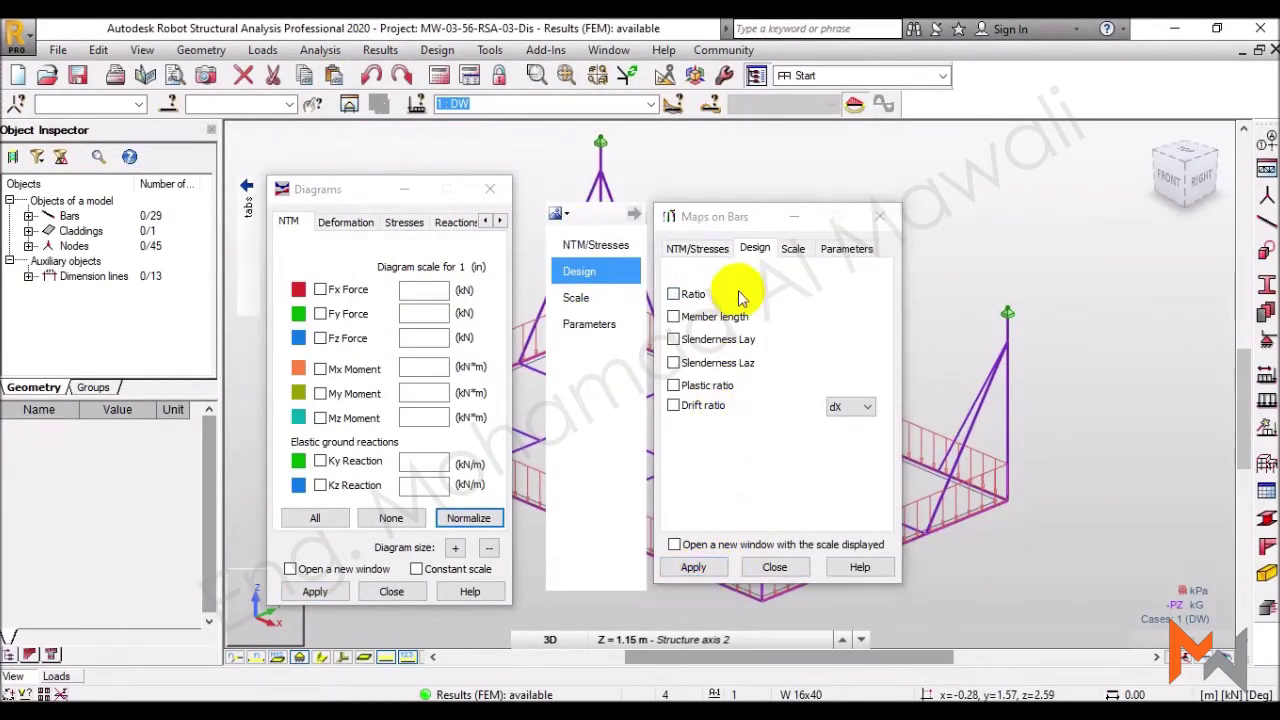
# Move both dialogs aside and draw My Moment diagrams on all bars for case DW.
pyautogui.moveTo(730, 225); pyautogui.dragTo(128, 270)
pyautogui.moveTo(335, 189); pyautogui.dragTo(138, 106)
pyautogui.click(154, 314)
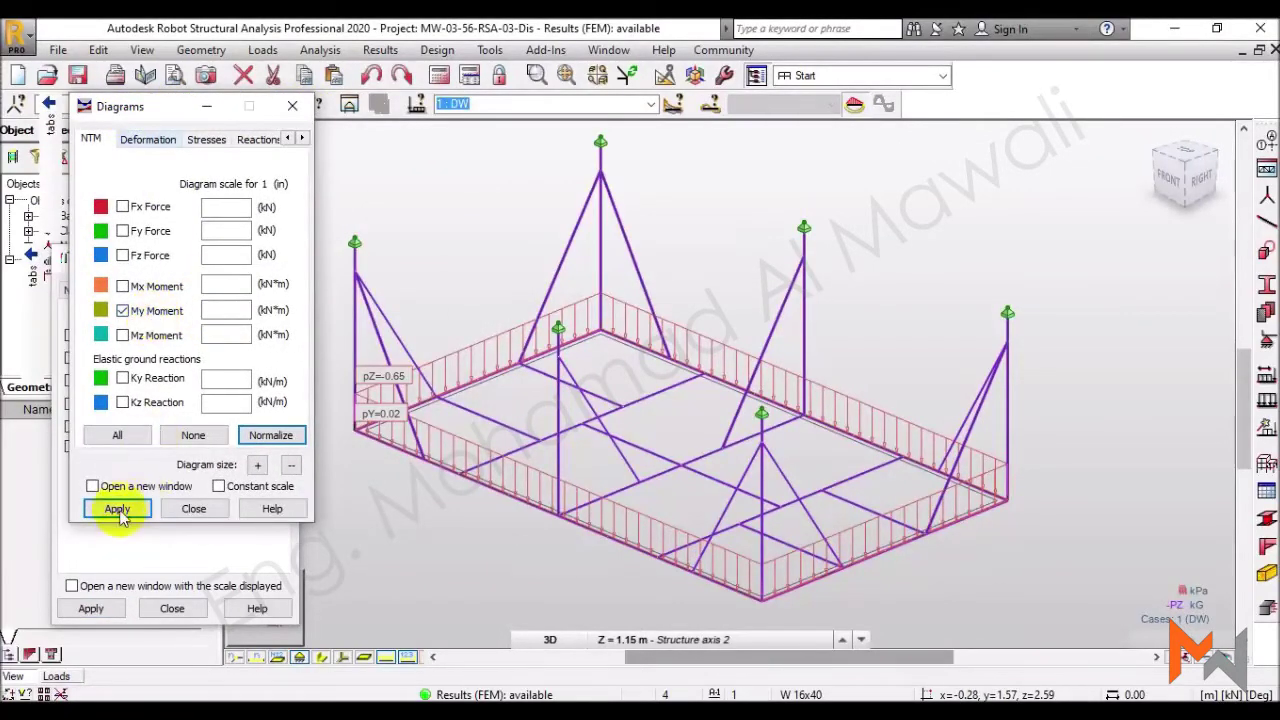
pyautogui.click(117, 509)
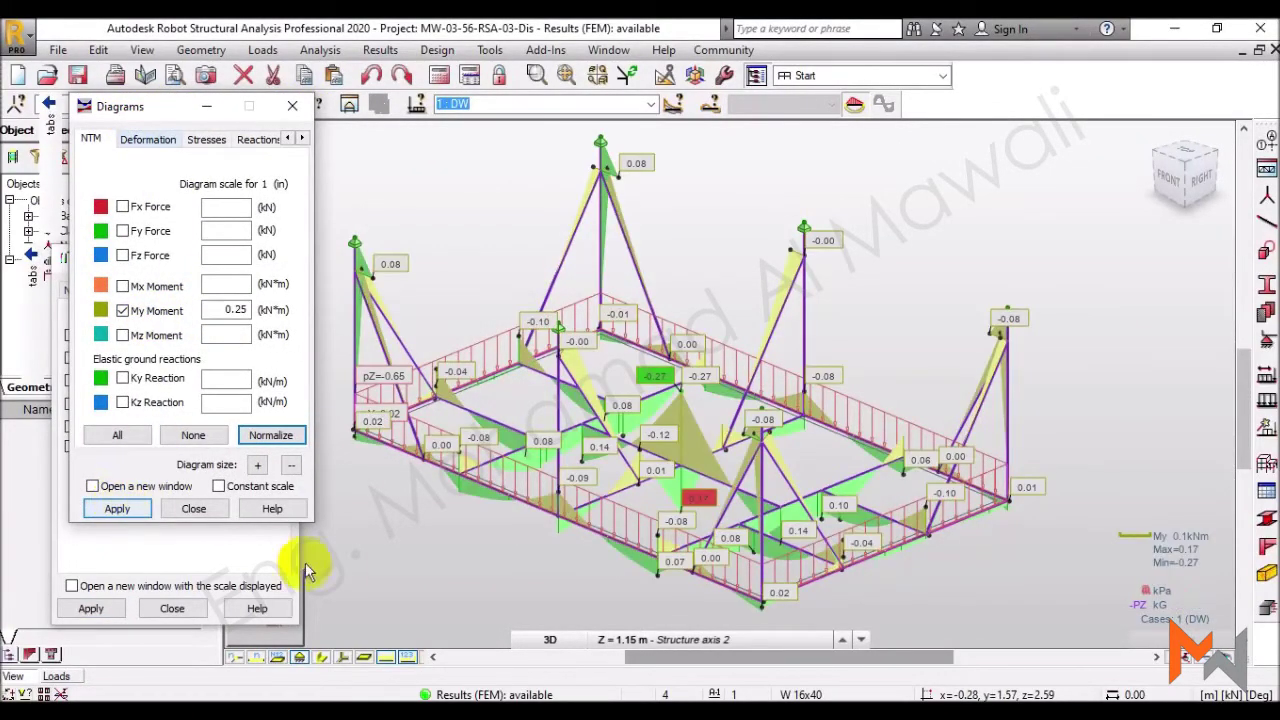
# Hide the load display, switch to combination 101 : 1.4DW, and normalize the diagram scale.
pyautogui.click(385, 657)
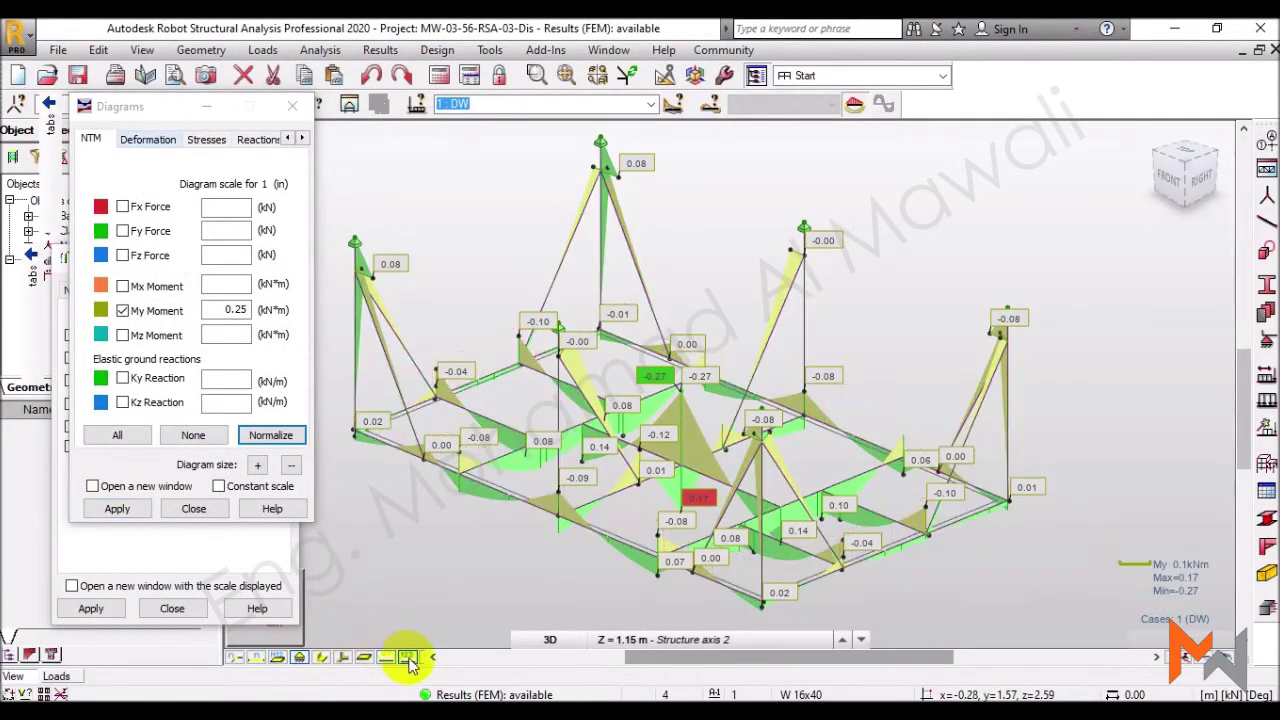
pyautogui.click(650, 104)
pyautogui.click(560, 126)
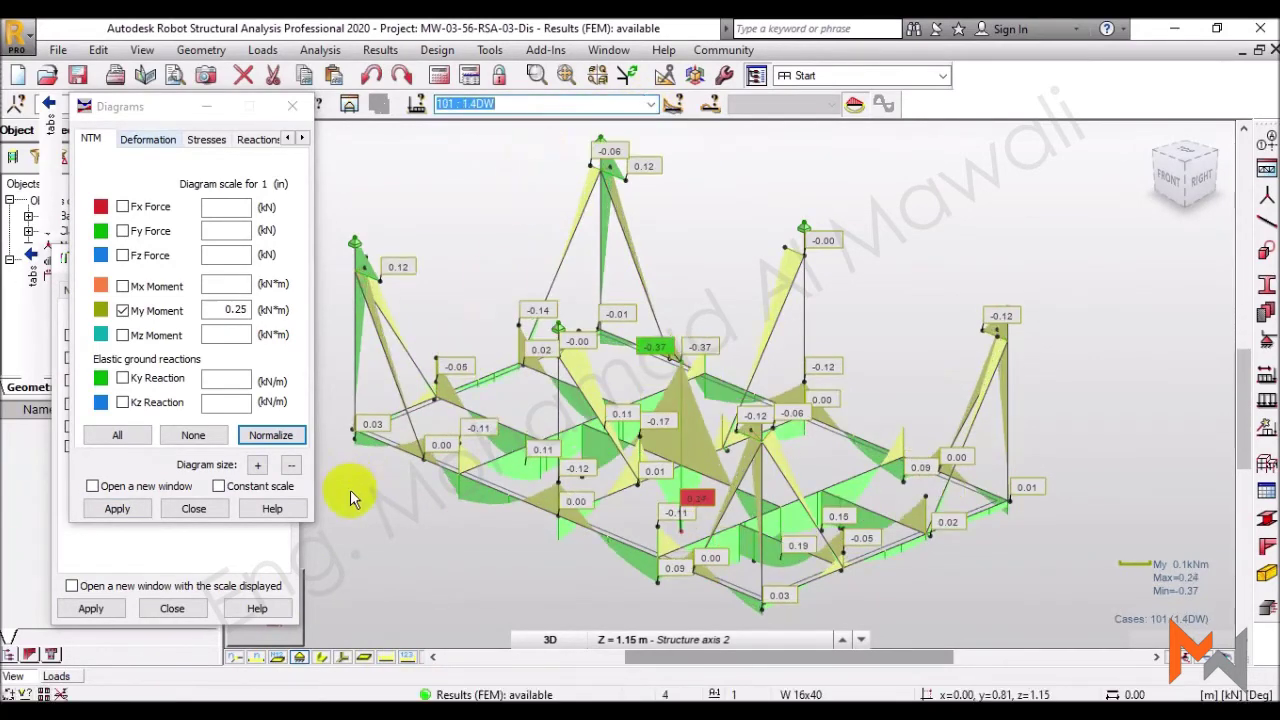
pyautogui.click(296, 430)
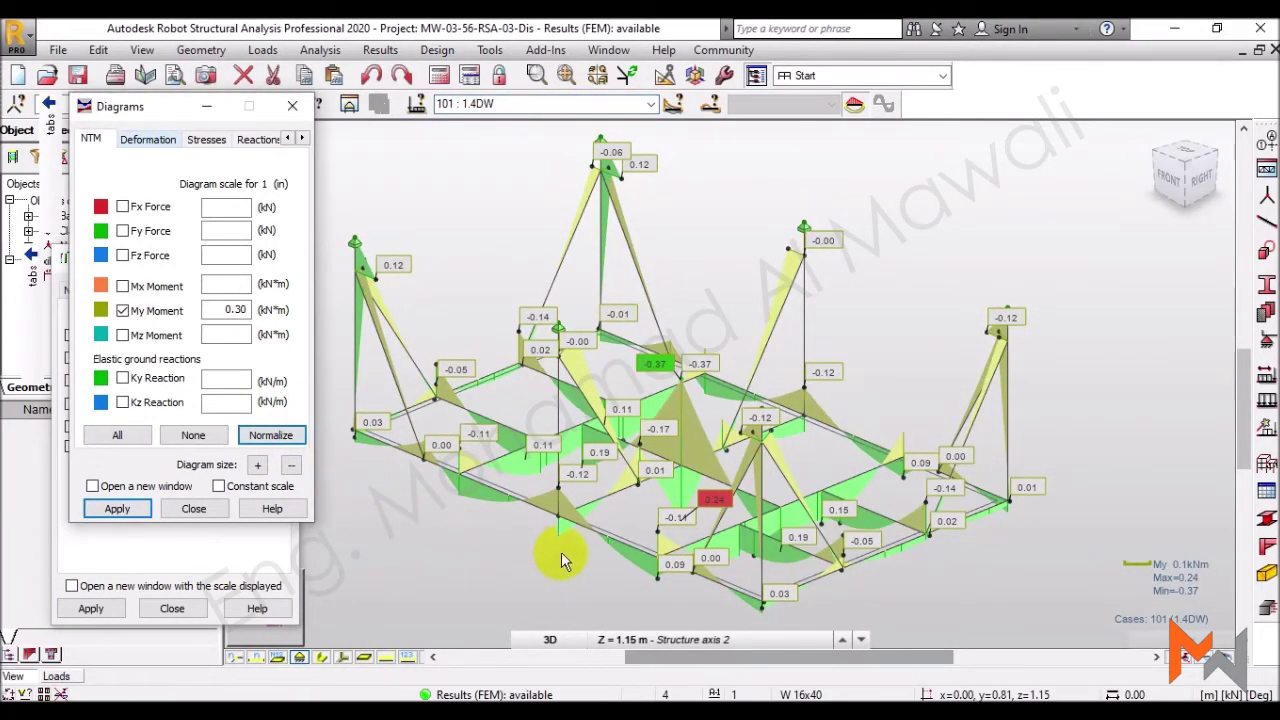
# Orbit the frame to a side-on view, then untick and clear the My Moment diagrams.
pyautogui.moveTo(561, 552); pyautogui.dragTo(655, 533, button='middle')
pyautogui.scroll(5, 730, 495)
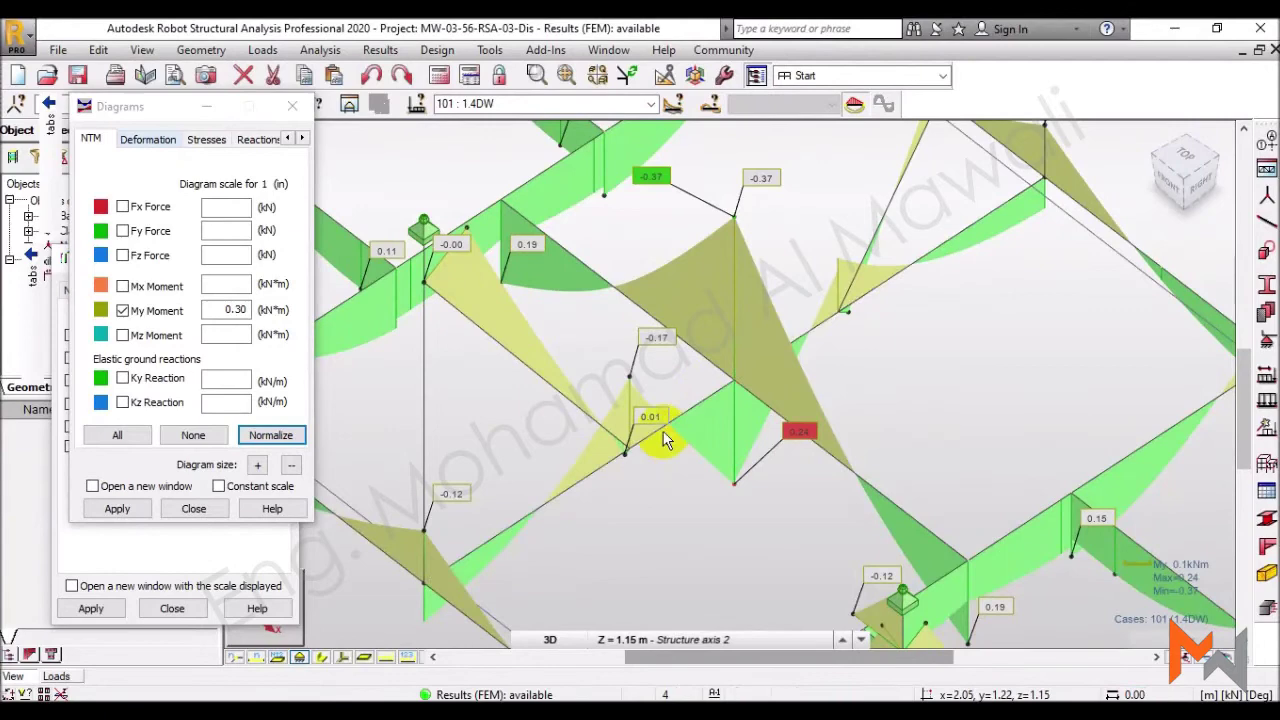
pyautogui.scroll(-3, 664, 436)
pyautogui.keyDown('shift'); pyautogui.moveTo(664, 436); pyautogui.dragTo(386, 303, button='middle'); pyautogui.keyUp('shift')
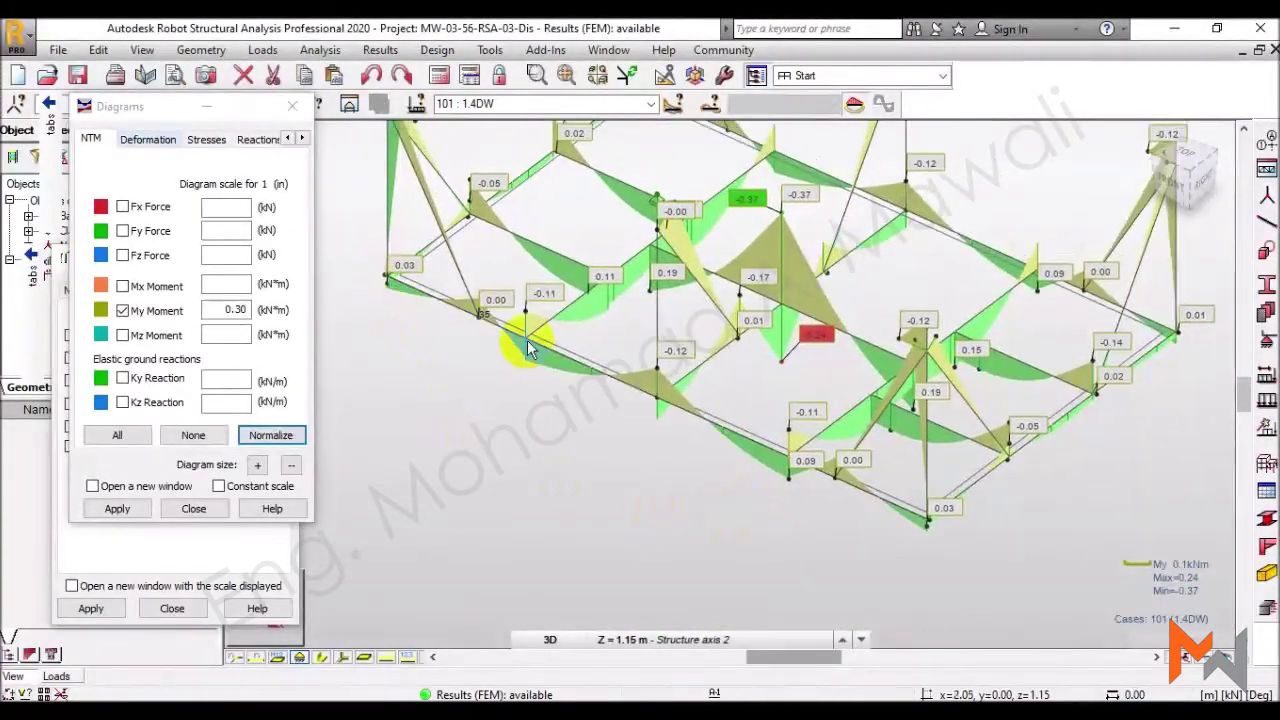
pyautogui.keyDown('shift'); pyautogui.moveTo(863, 242); pyautogui.dragTo(894, 262, button='middle'); pyautogui.keyUp('shift')
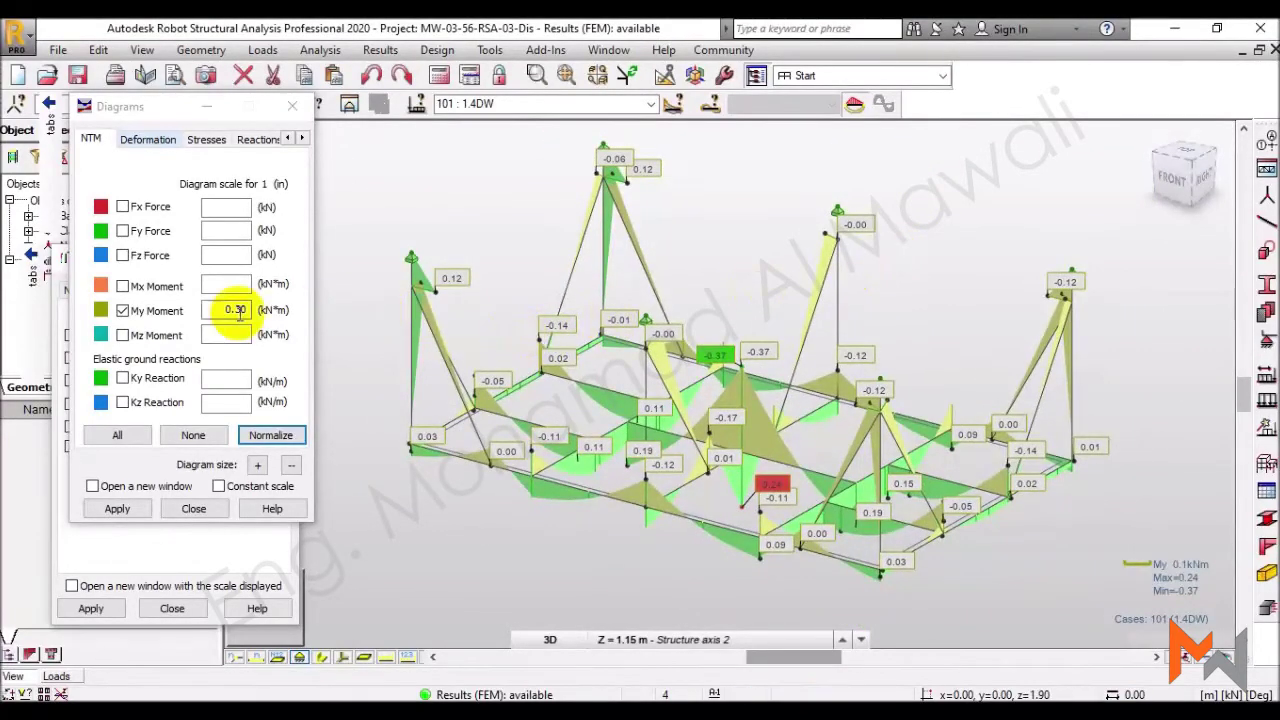
pyautogui.click(122, 310)
pyautogui.click(117, 508)
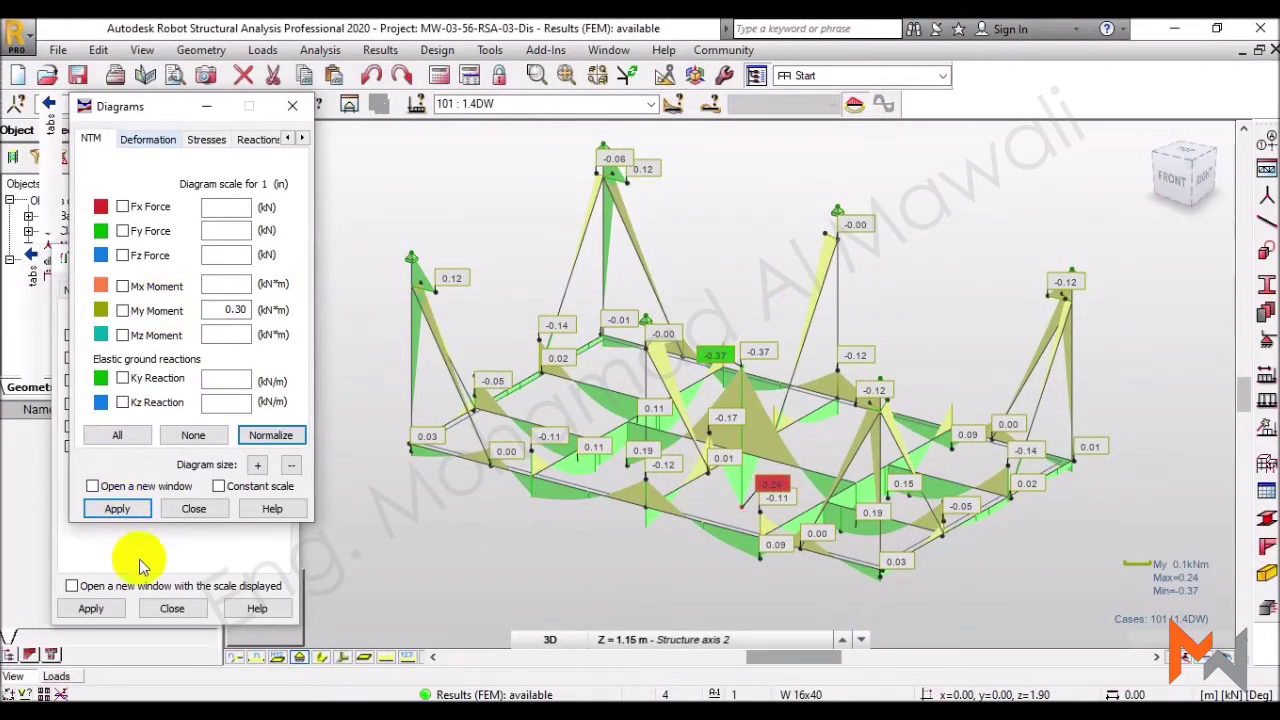
# Close the diagram settings and label every bar with its design ratio.
pyautogui.click(117, 508)
pyautogui.click(193, 508)
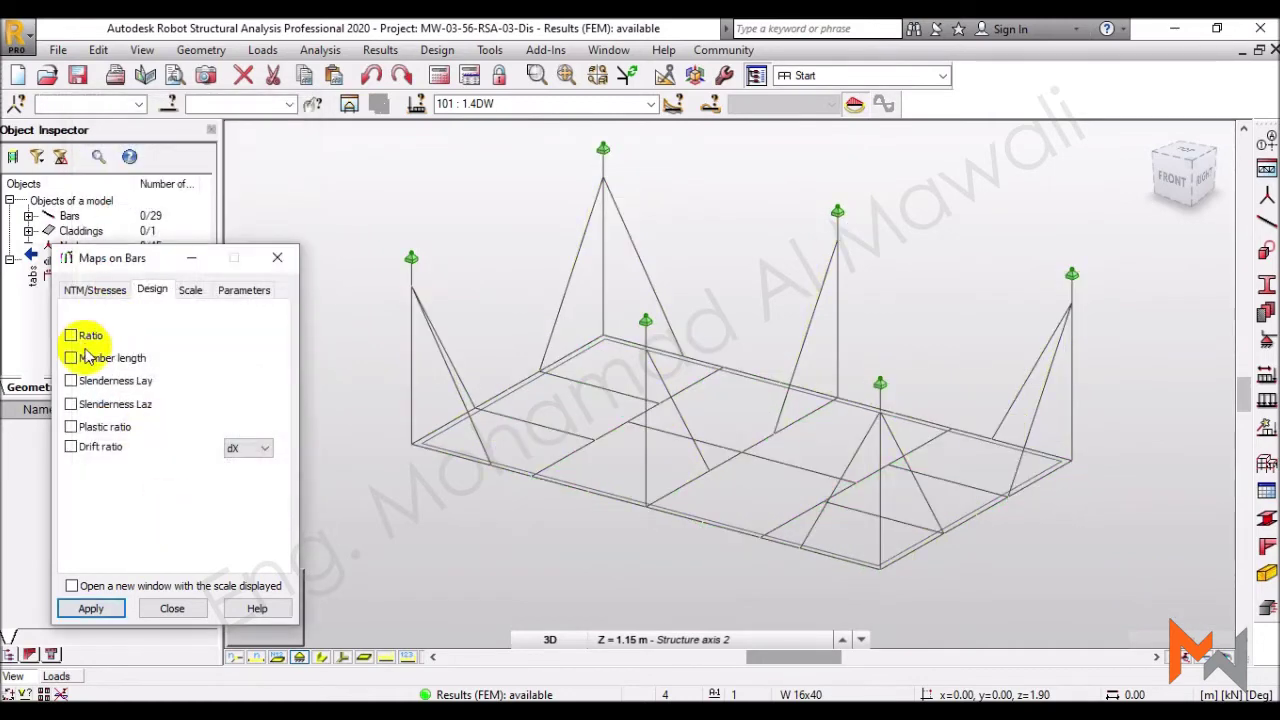
pyautogui.click(95, 609)
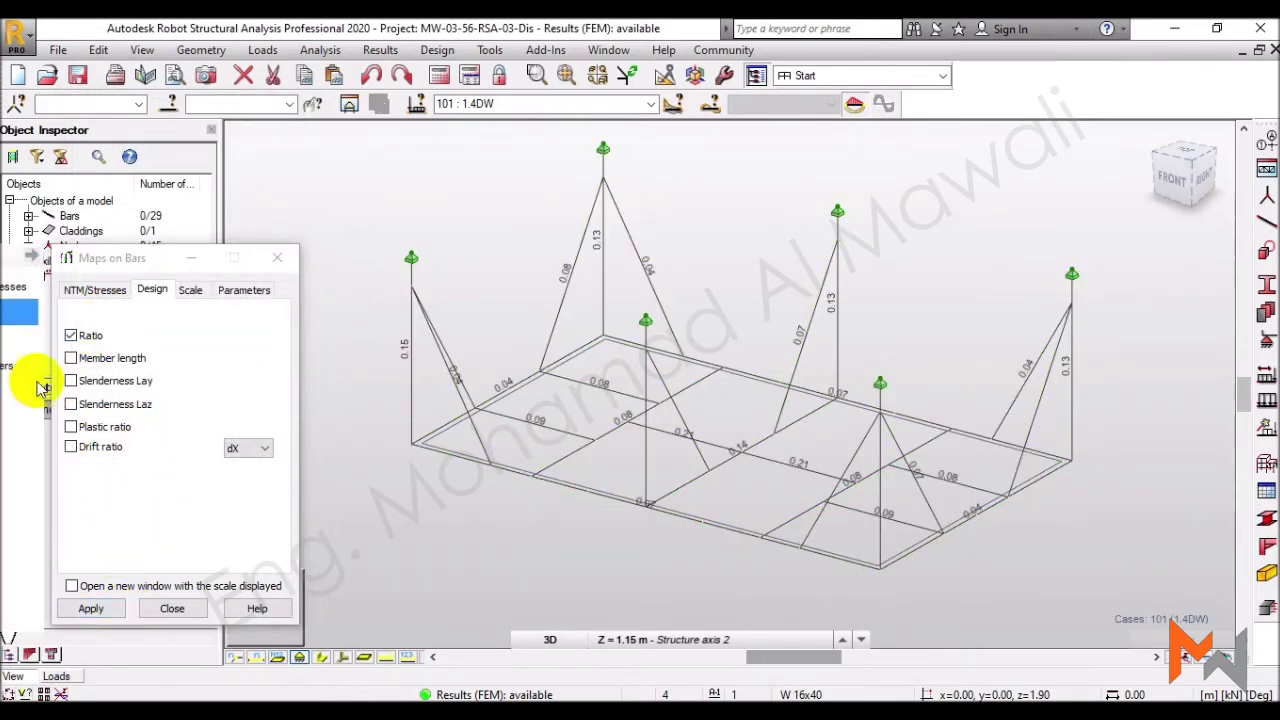
pyautogui.click(11, 393)
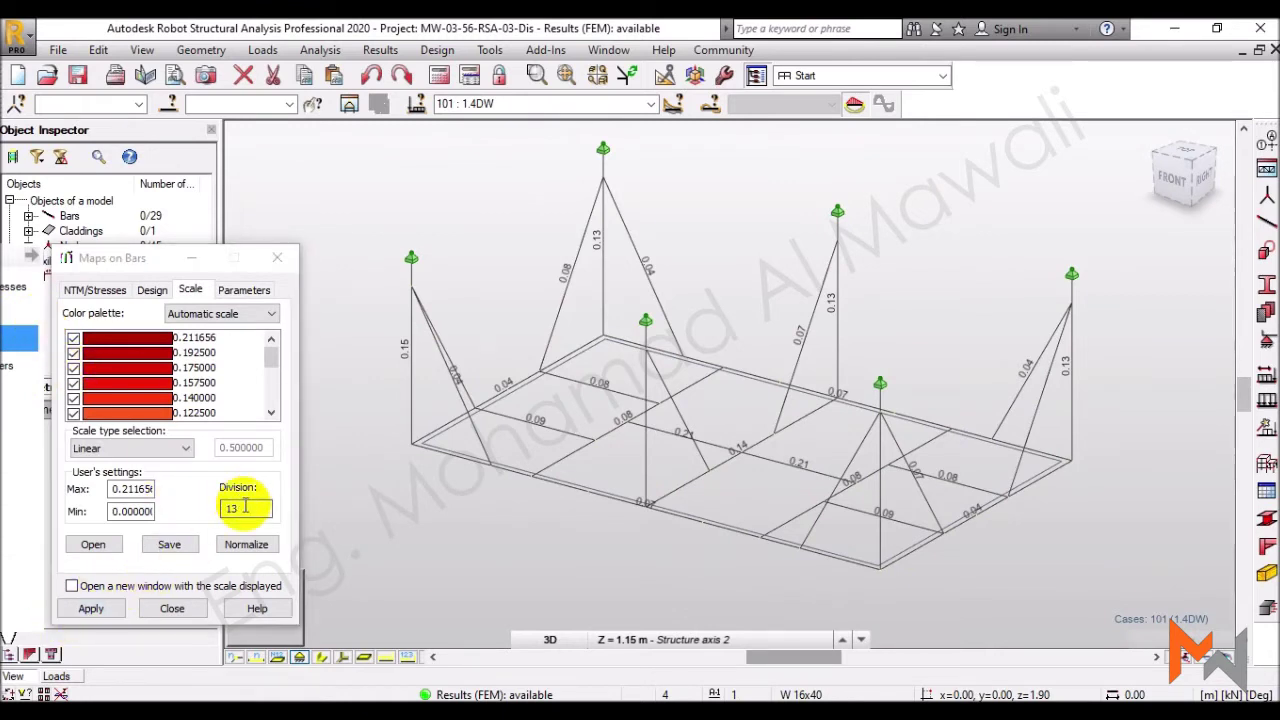
# Set the map colour scale to 10 divisions, apply it, and close Maps on Bars.
pyautogui.press('BackSpace')
pyautogui.write('0')
pyautogui.click(91, 608)
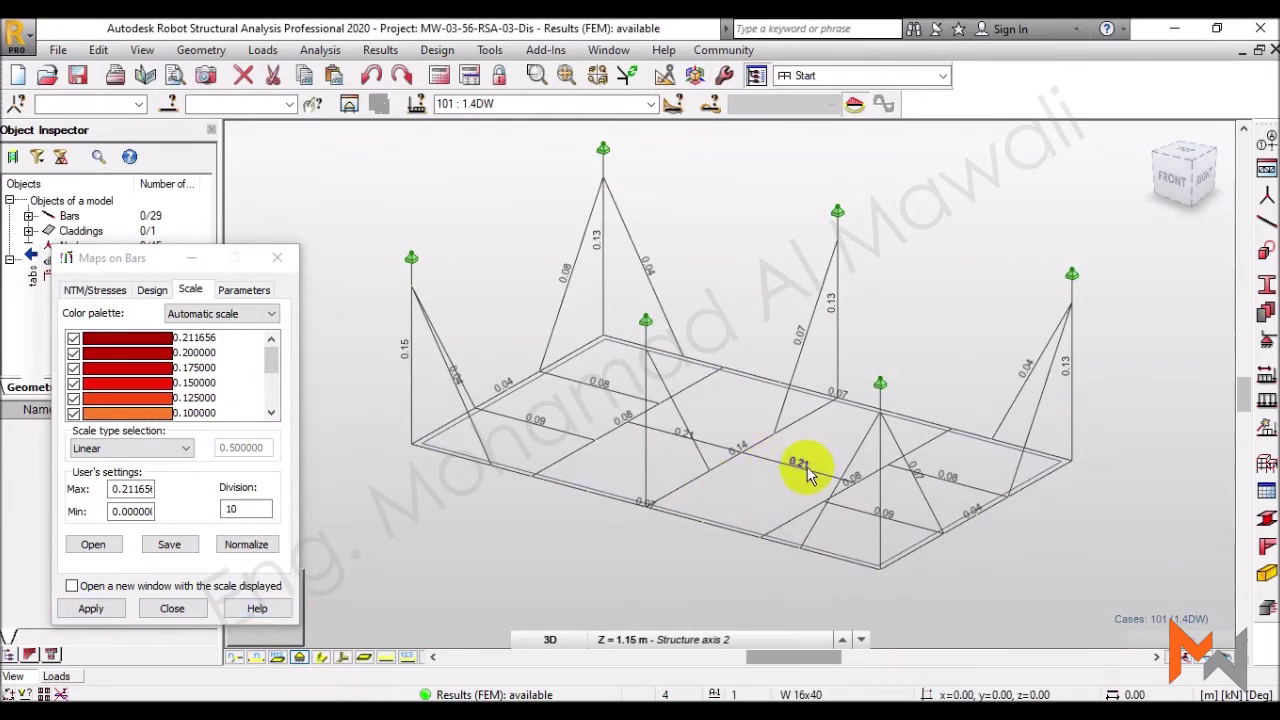
pyautogui.click(277, 258)
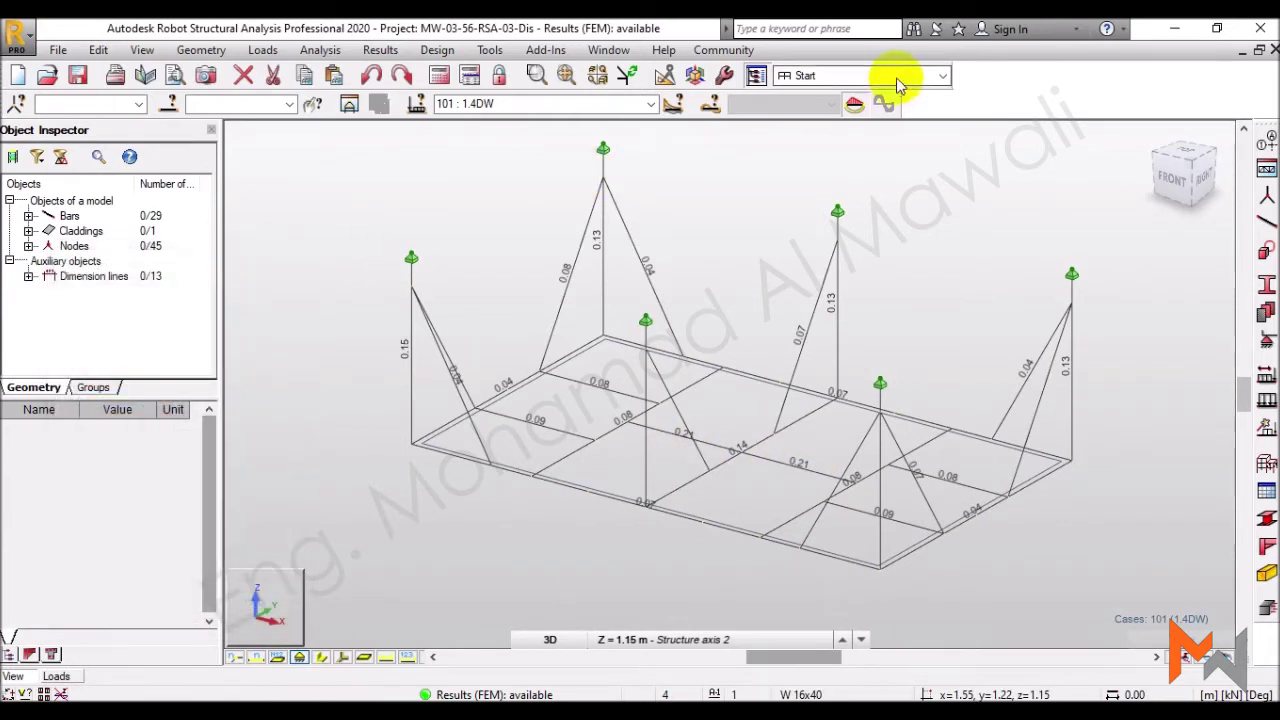
# Switch the workspace to the Steel/Aluminum Design layout.
pyautogui.click(900, 77)
pyautogui.click(846, 215)
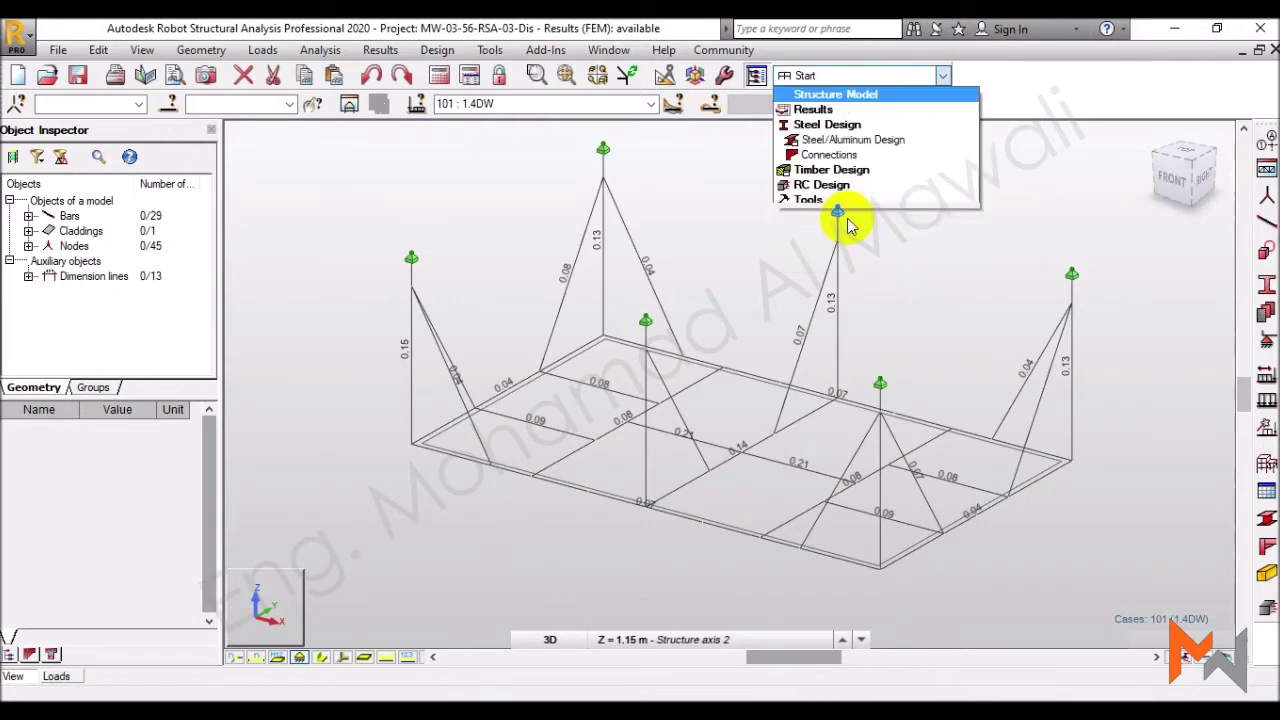
pyautogui.click(845, 140)
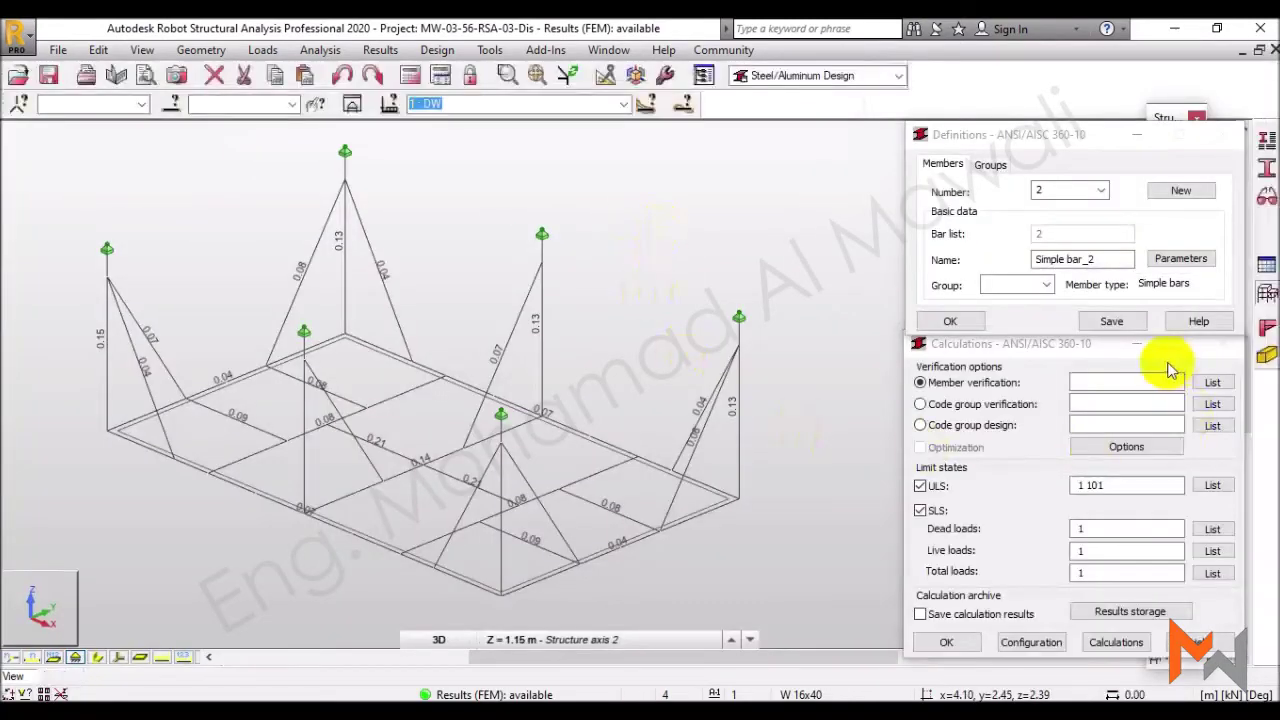
# Verify all members to ANSI/AISC 360-10, sort by ratio, and select bar 13 (0.21).
pyautogui.click(1129, 381)
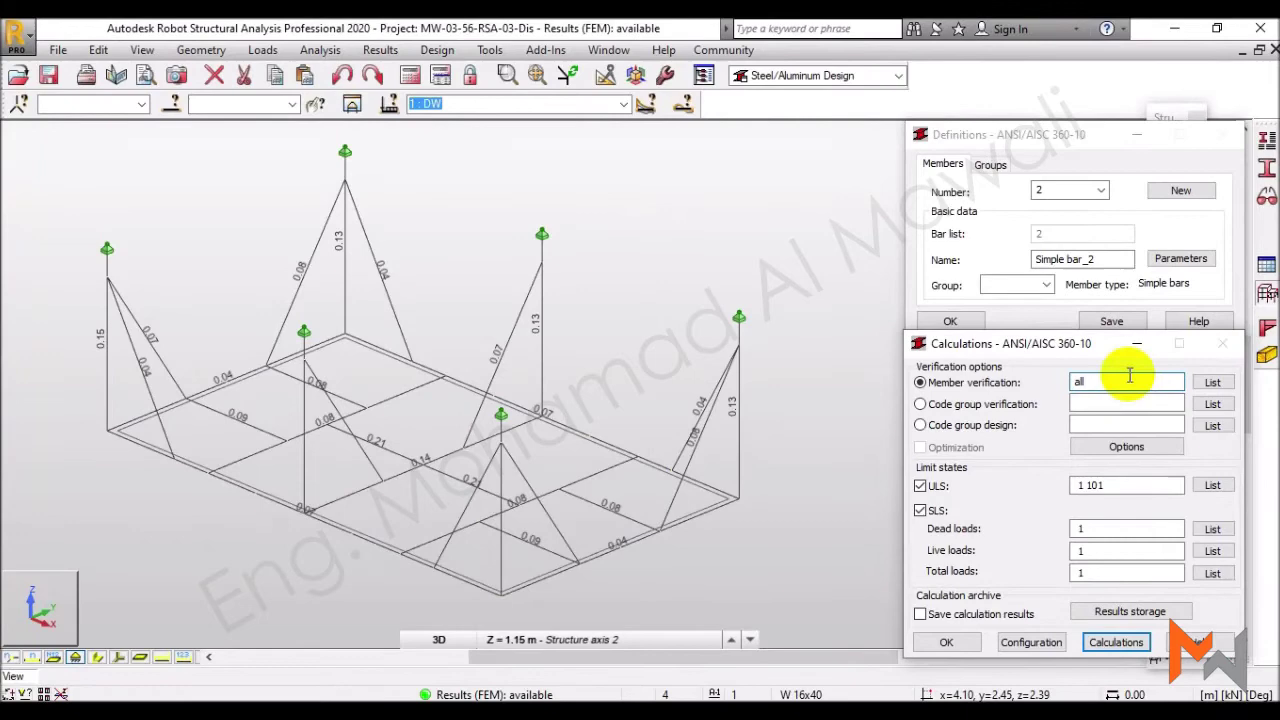
pyautogui.click(1115, 642)
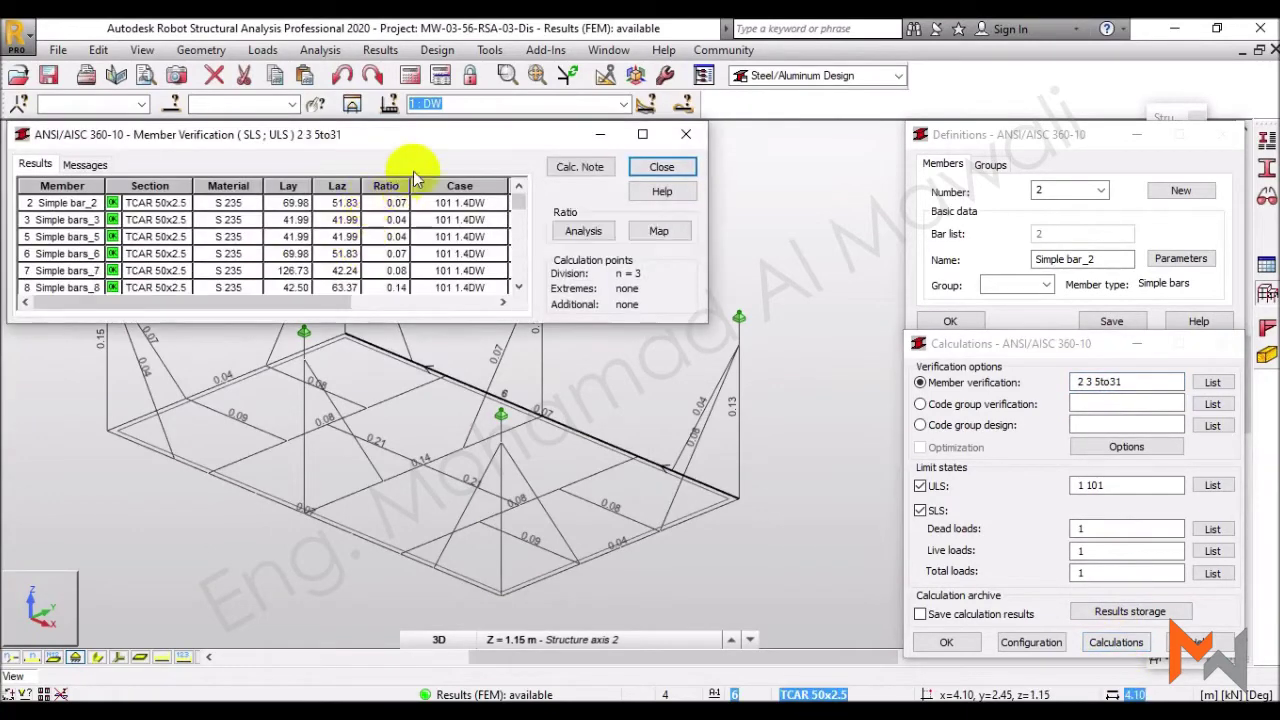
pyautogui.click(388, 188)
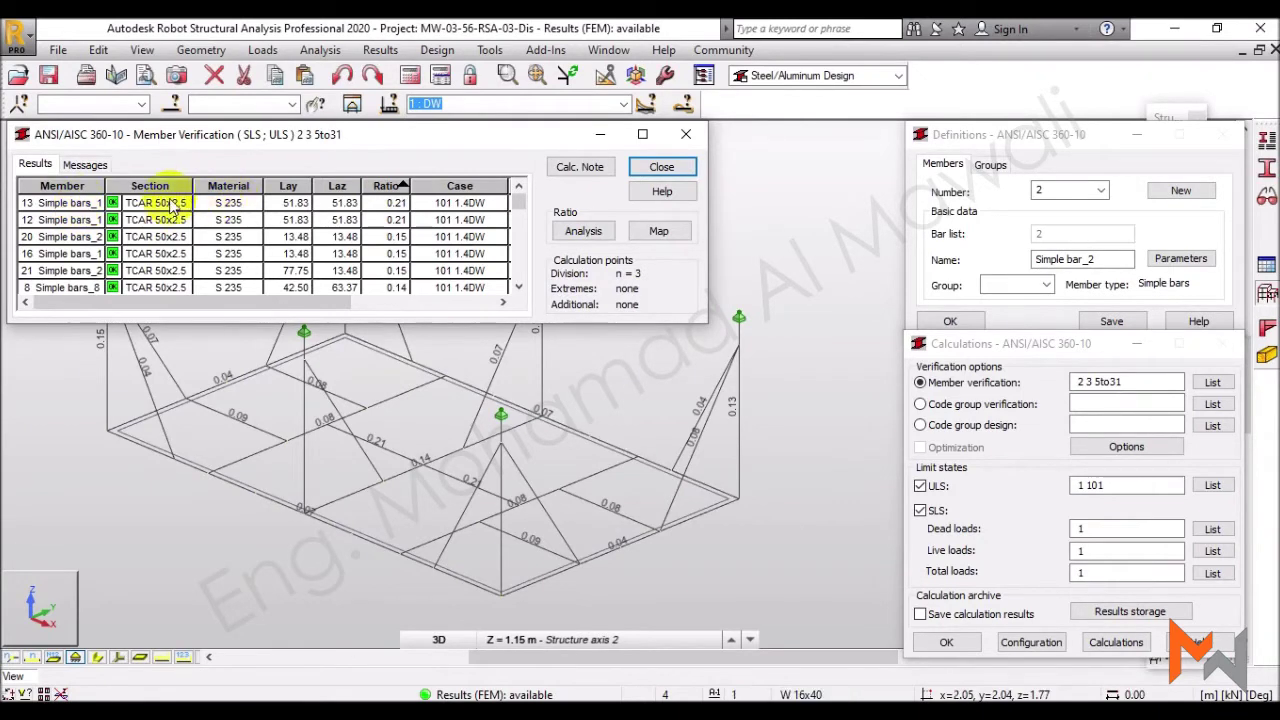
pyautogui.click(233, 104)
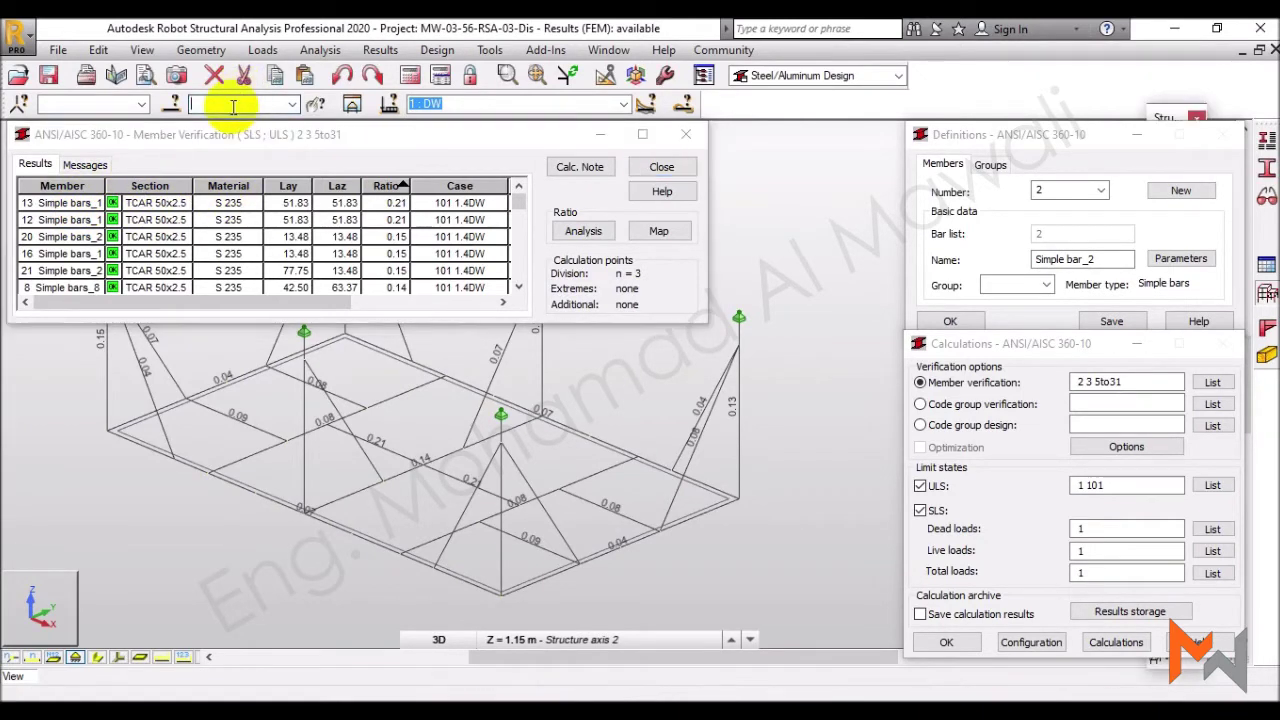
pyautogui.write('13')
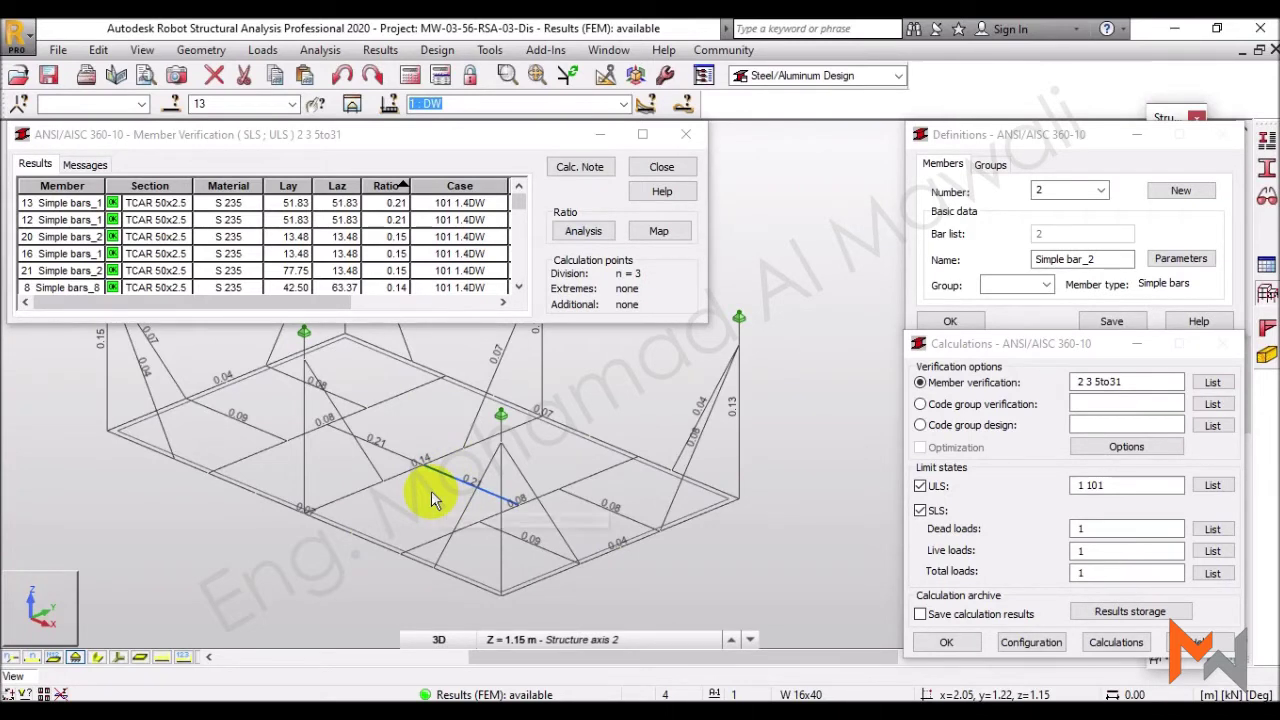
# Close the verification results and show the maximized RSA-02 model centred in view.
pyautogui.click(683, 134)
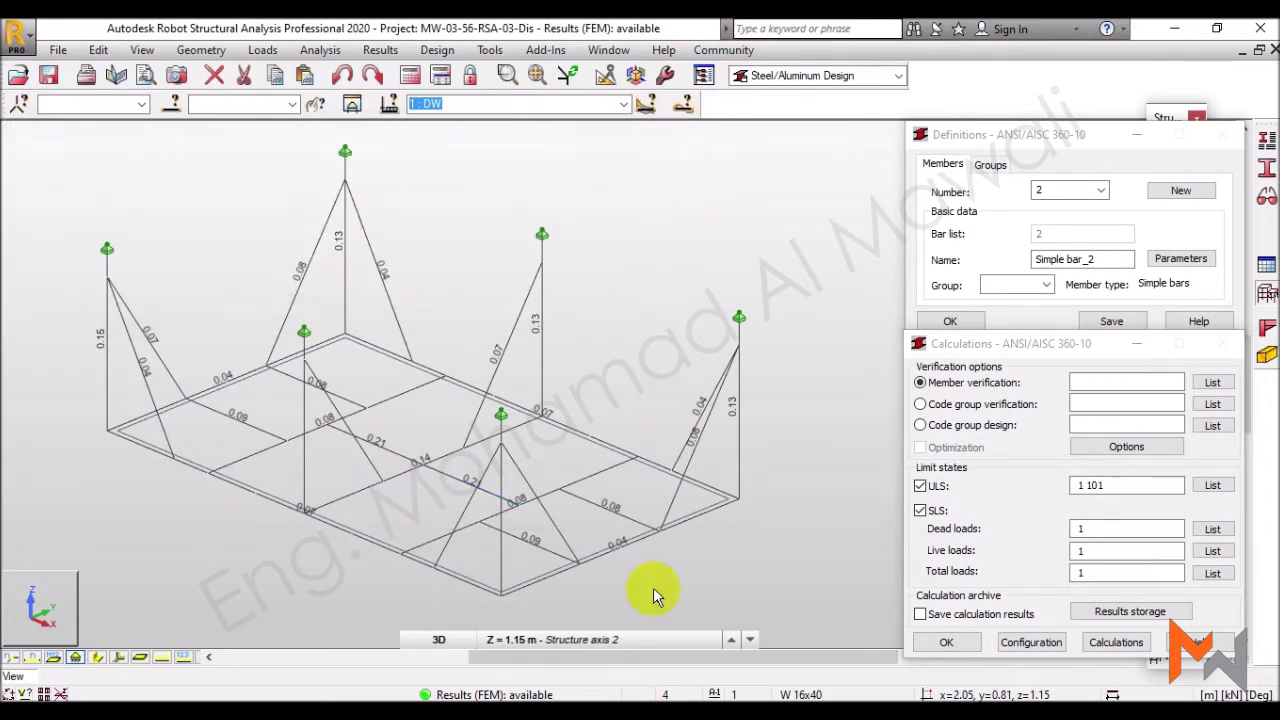
pyautogui.moveTo(620, 715)
pyautogui.click(506, 585)
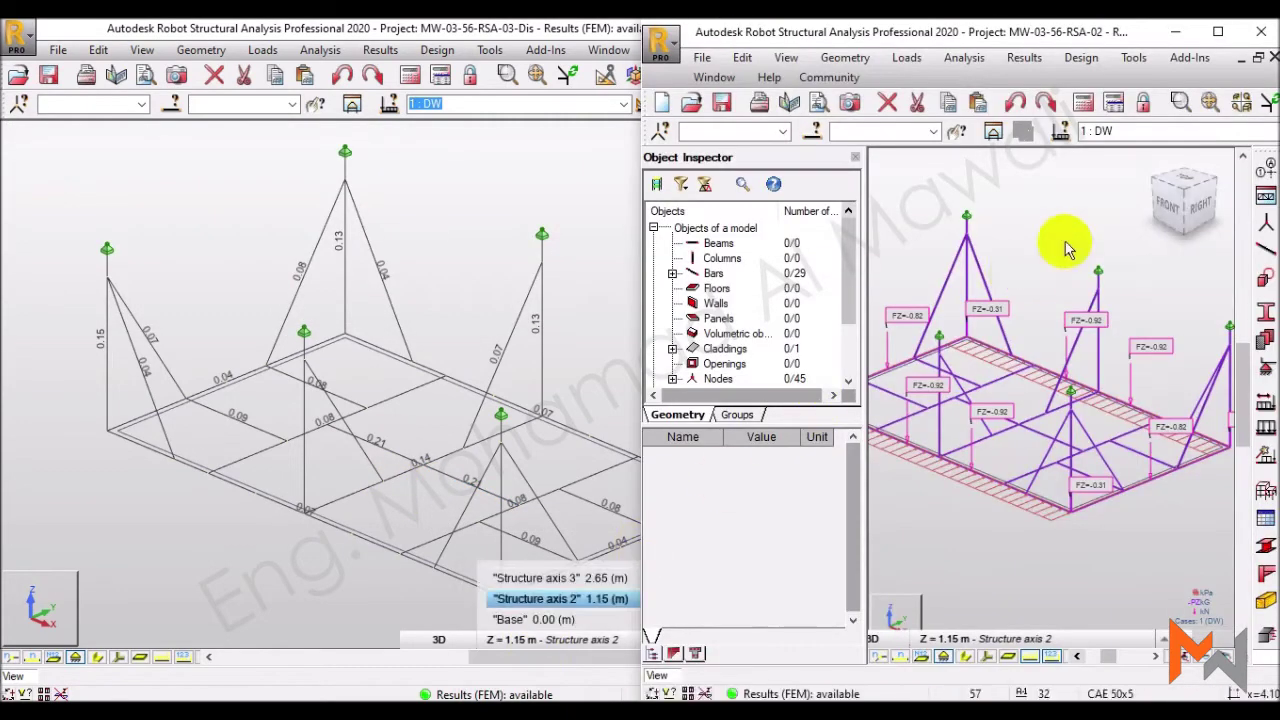
pyautogui.scroll(4, 686, 266)
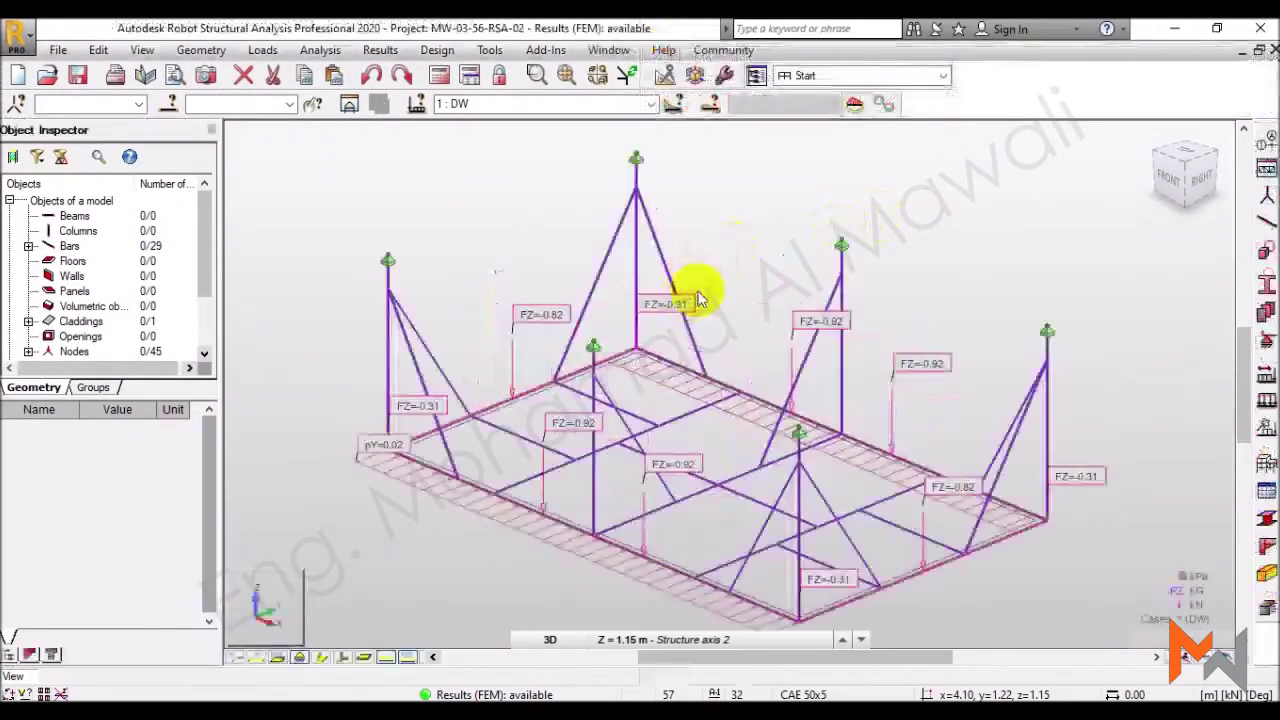
pyautogui.moveTo(714, 286); pyautogui.dragTo(768, 215, button='middle')
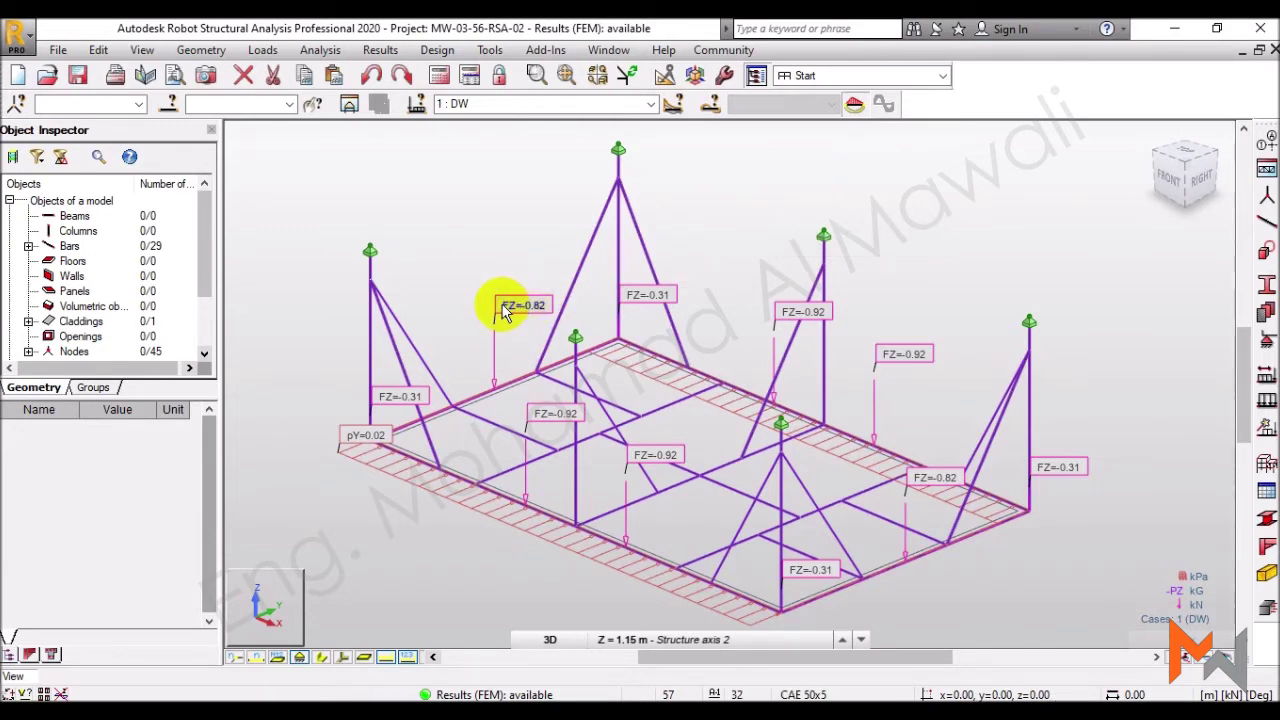
pyautogui.scroll(-2, 410, 281)
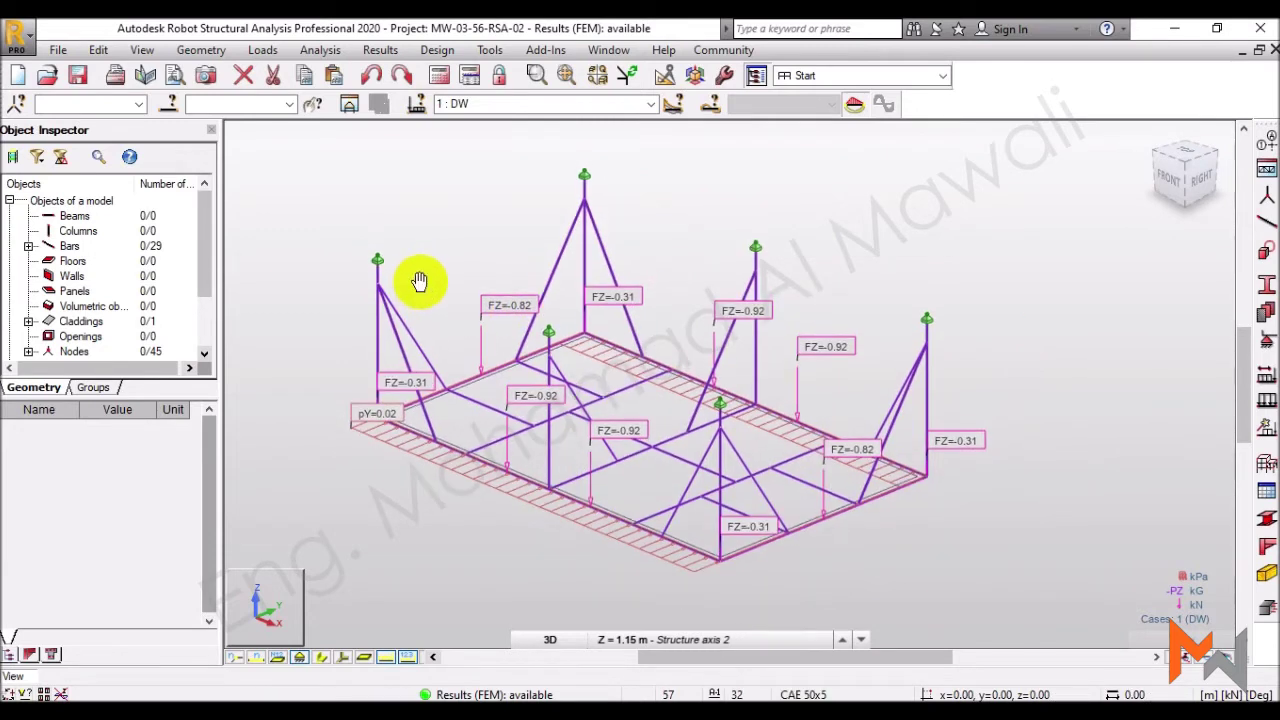
# Hide the RSA-02 loads, turn on My Moment diagrams, and switch to combination 101 : 1.4DW.
pyautogui.click(388, 658)
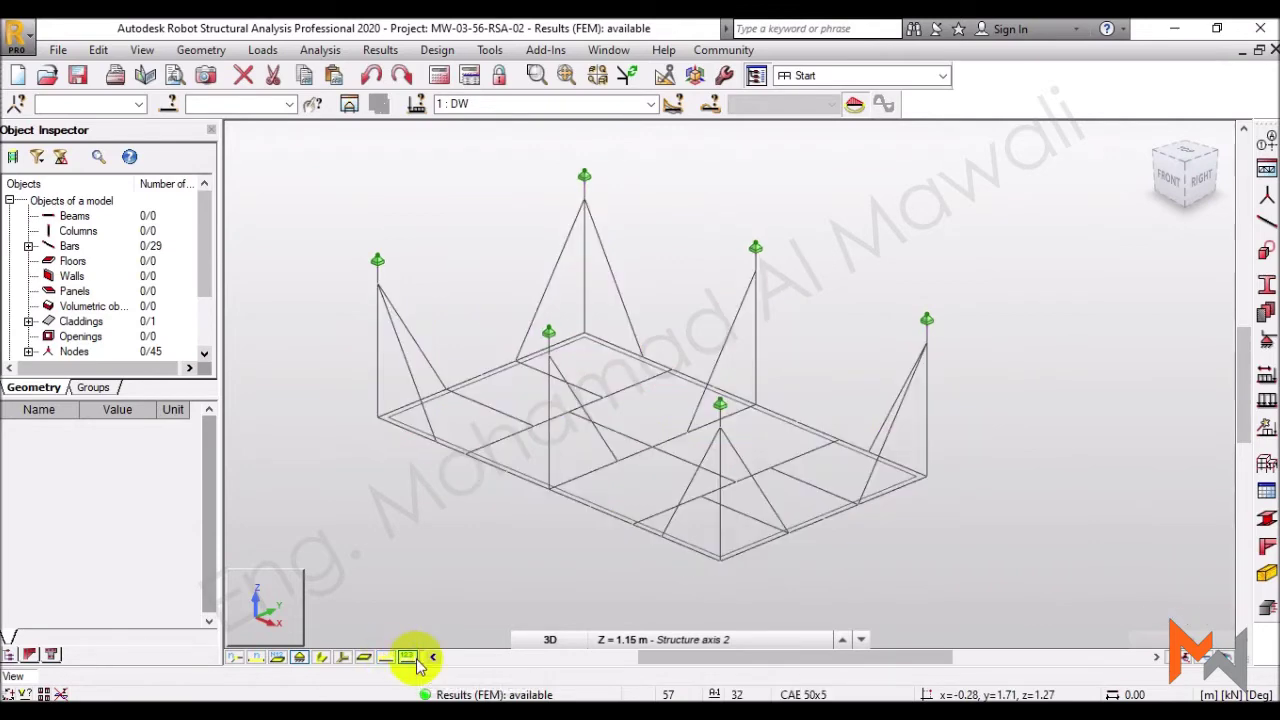
pyautogui.click(381, 52)
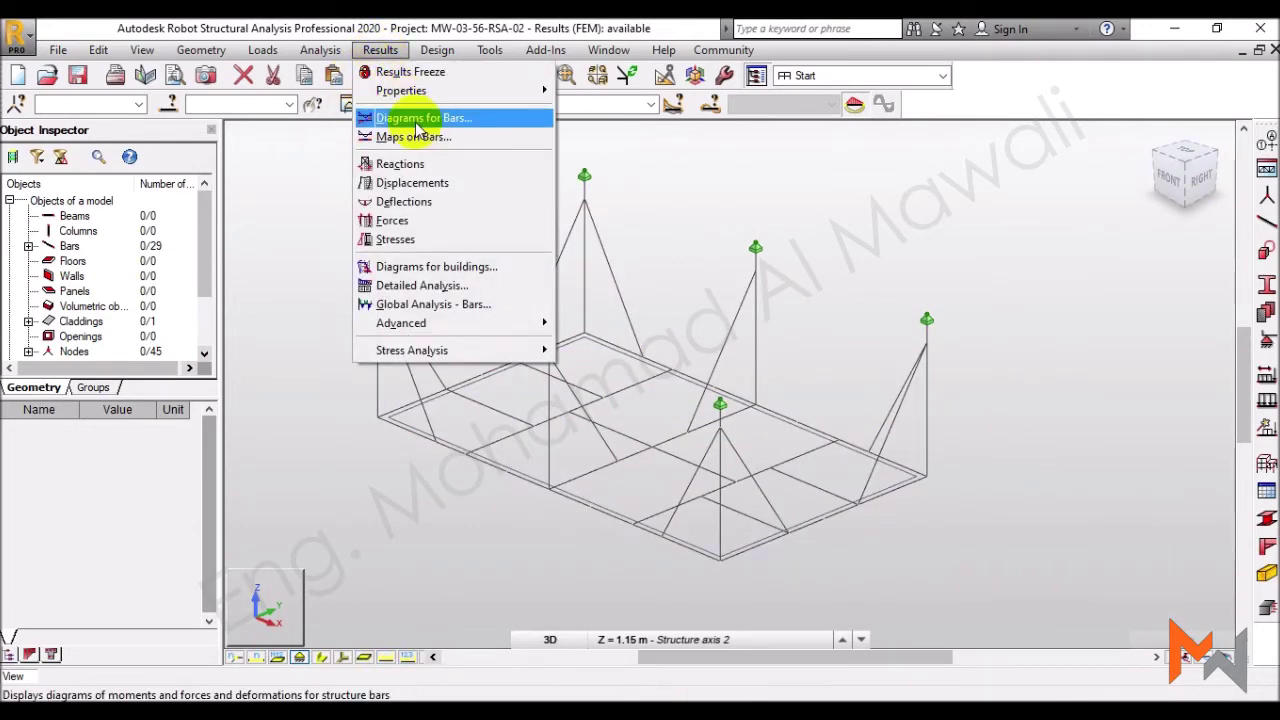
pyautogui.click(418, 128)
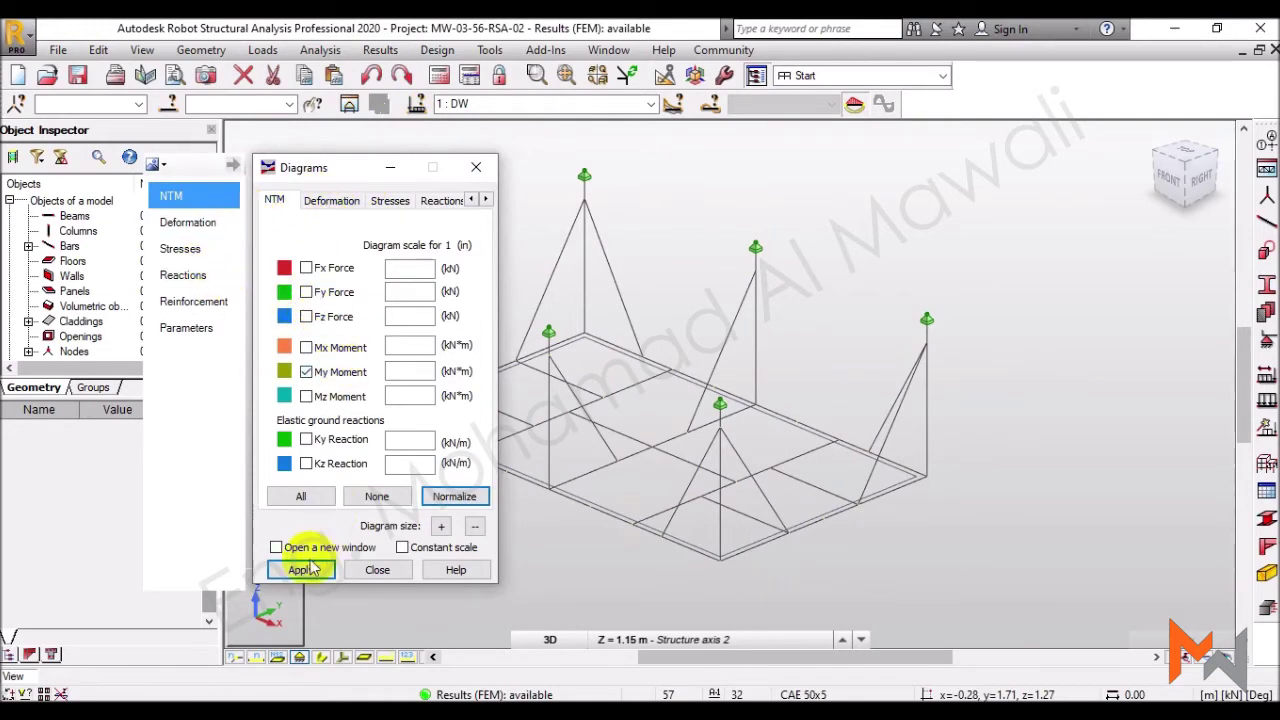
pyautogui.click(310, 568)
pyautogui.click(670, 104)
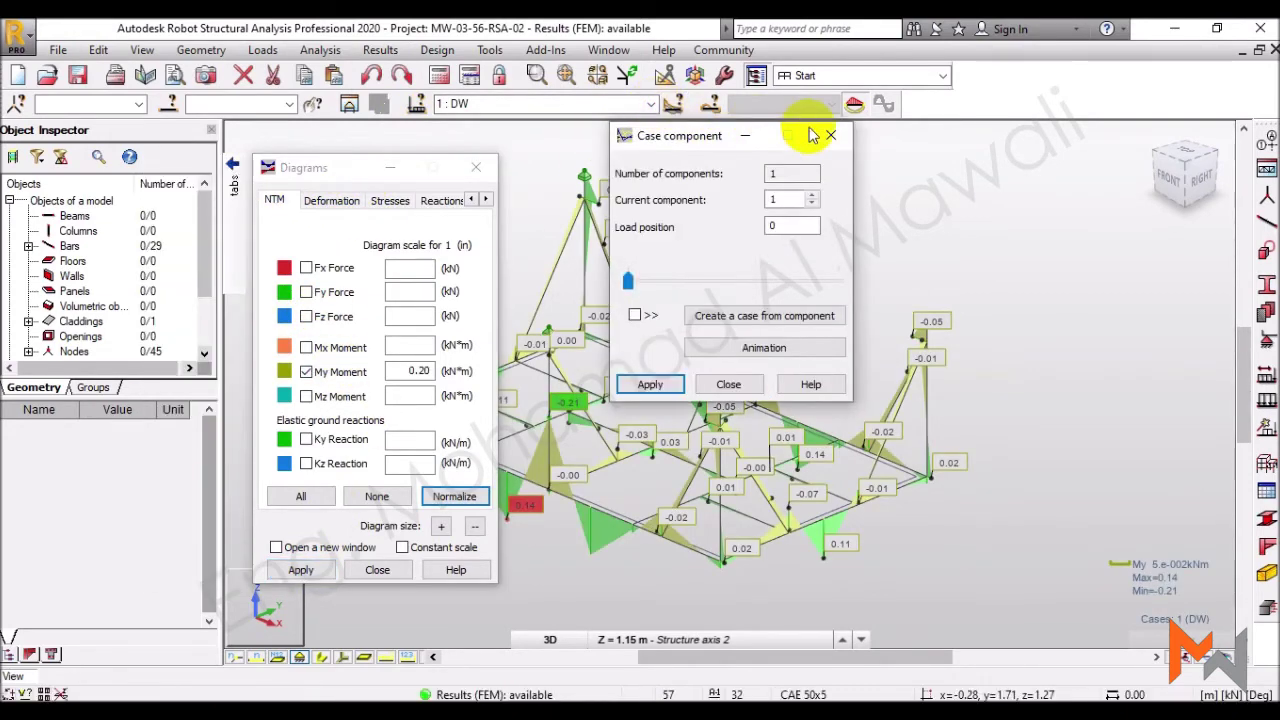
pyautogui.click(830, 135)
pyautogui.click(650, 104)
pyautogui.click(543, 130)
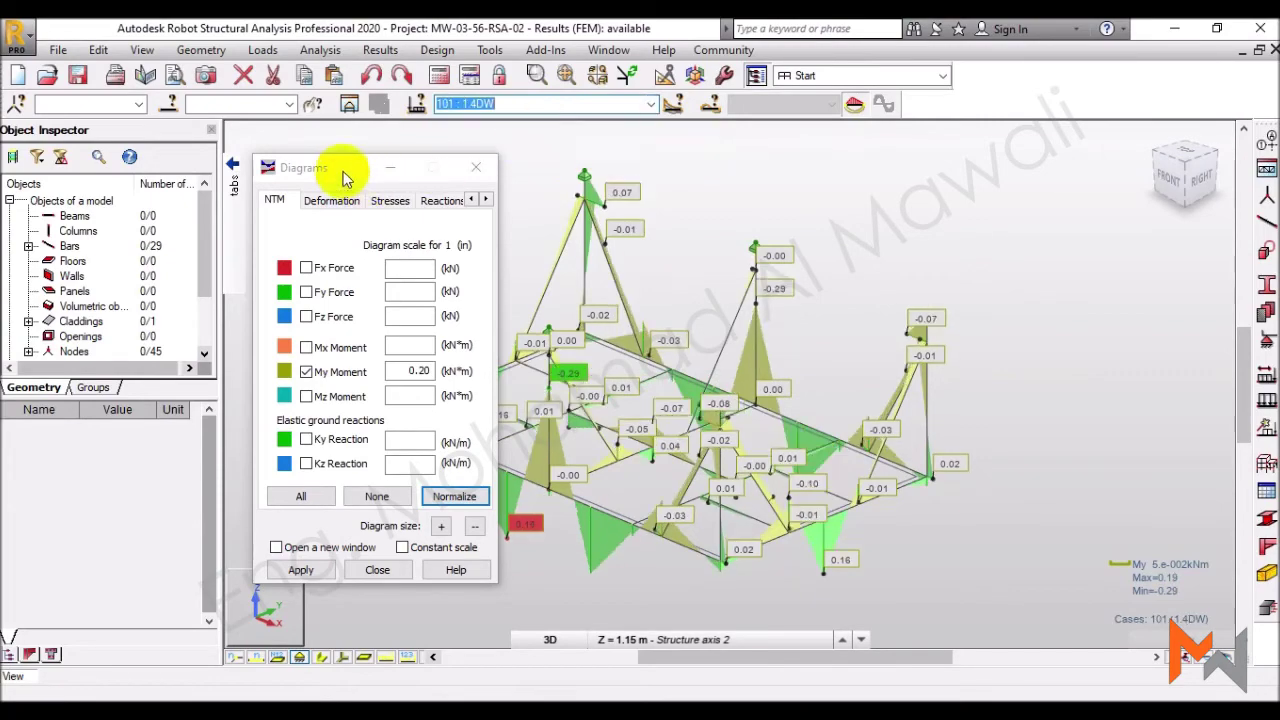
# Normalize the My moment diagram scale and orbit the model to a side-on view.
pyautogui.moveTo(345, 178); pyautogui.dragTo(144, 86)
pyautogui.click(254, 404)
pyautogui.click(100, 477)
pyautogui.scroll(2, 568, 528)
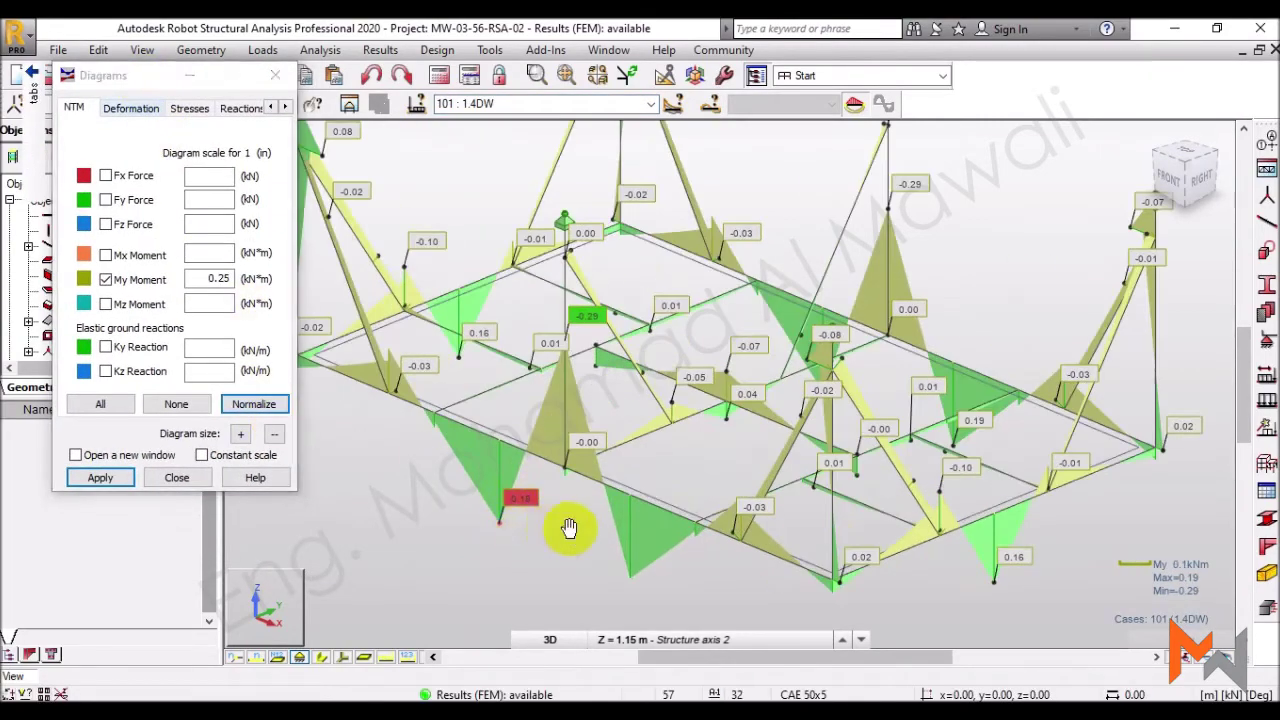
pyautogui.keyDown('shift'); pyautogui.moveTo(568, 528); pyautogui.dragTo(300, 343, button='middle'); pyautogui.keyUp('shift')
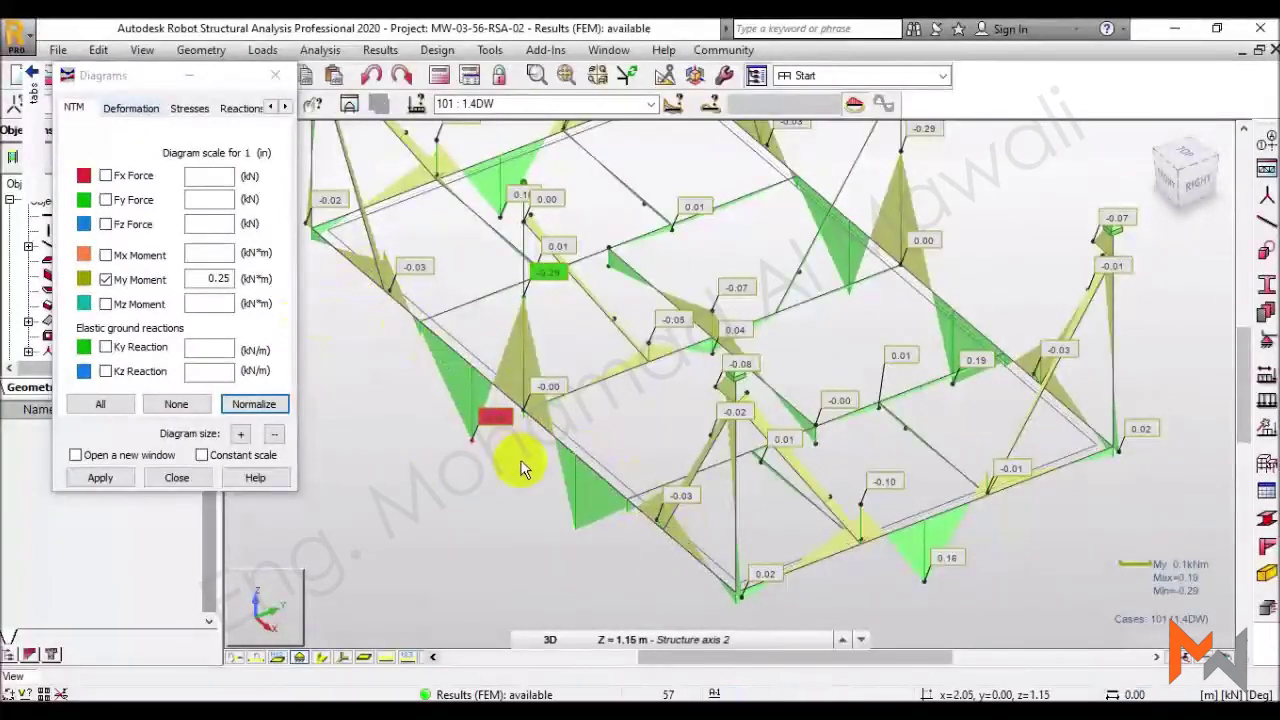
pyautogui.keyDown('shift'); pyautogui.moveTo(520, 468); pyautogui.dragTo(571, 543, button='middle'); pyautogui.keyUp('shift')
# Remove the My moment diagrams and close the diagram settings.
pyautogui.click(128, 279)
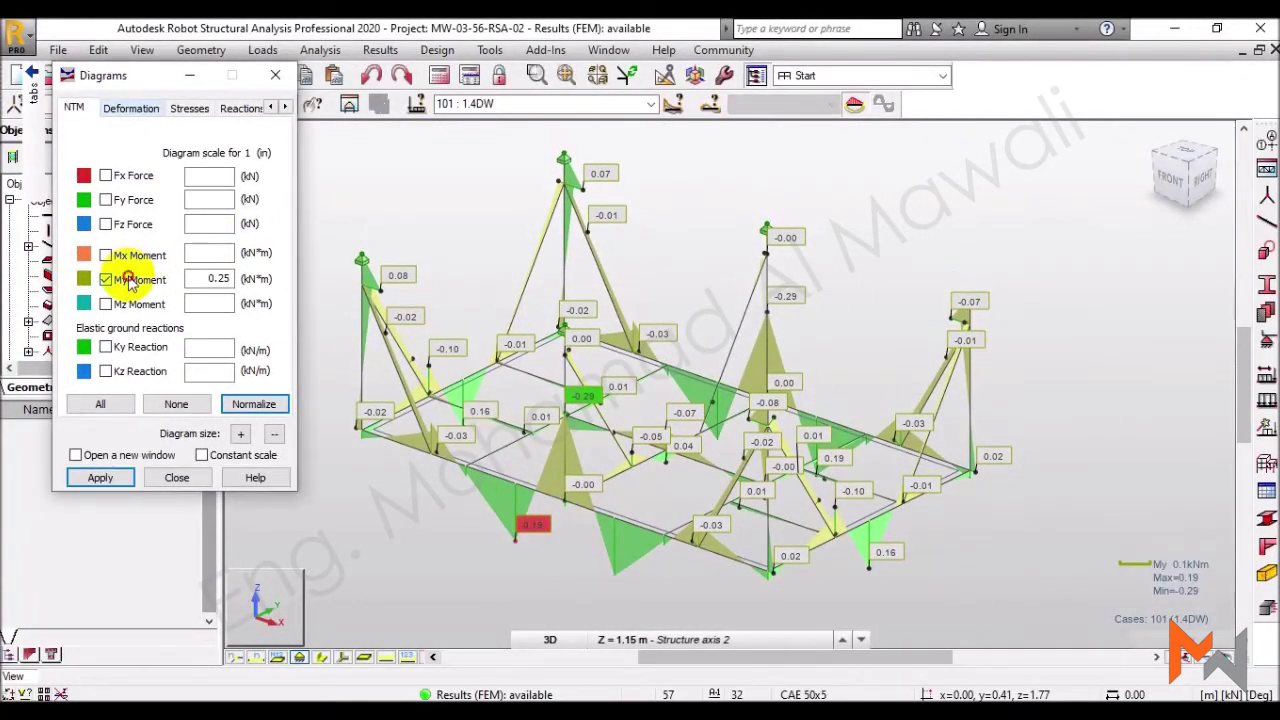
pyautogui.click(100, 477)
pyautogui.click(177, 477)
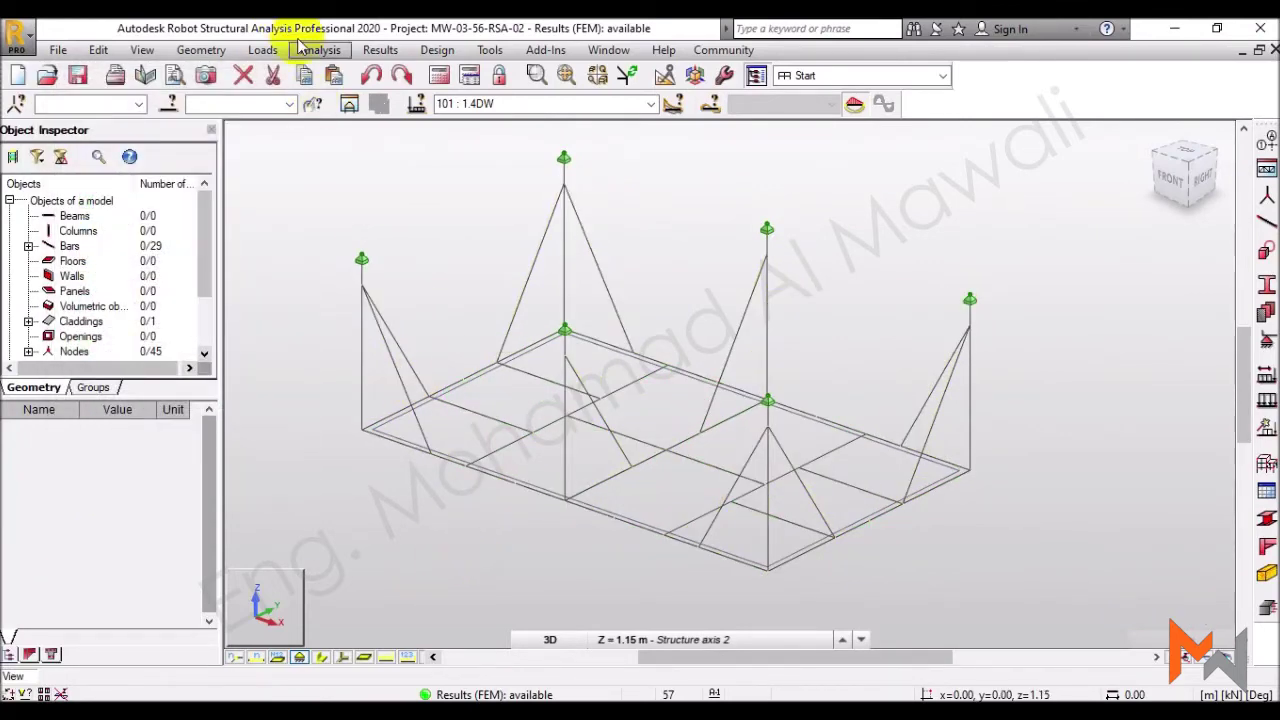
# In Maps on Bars, set an automatic colour scale with max 0.2 and 10 divisions.
pyautogui.click(380, 50)
pyautogui.click(414, 133)
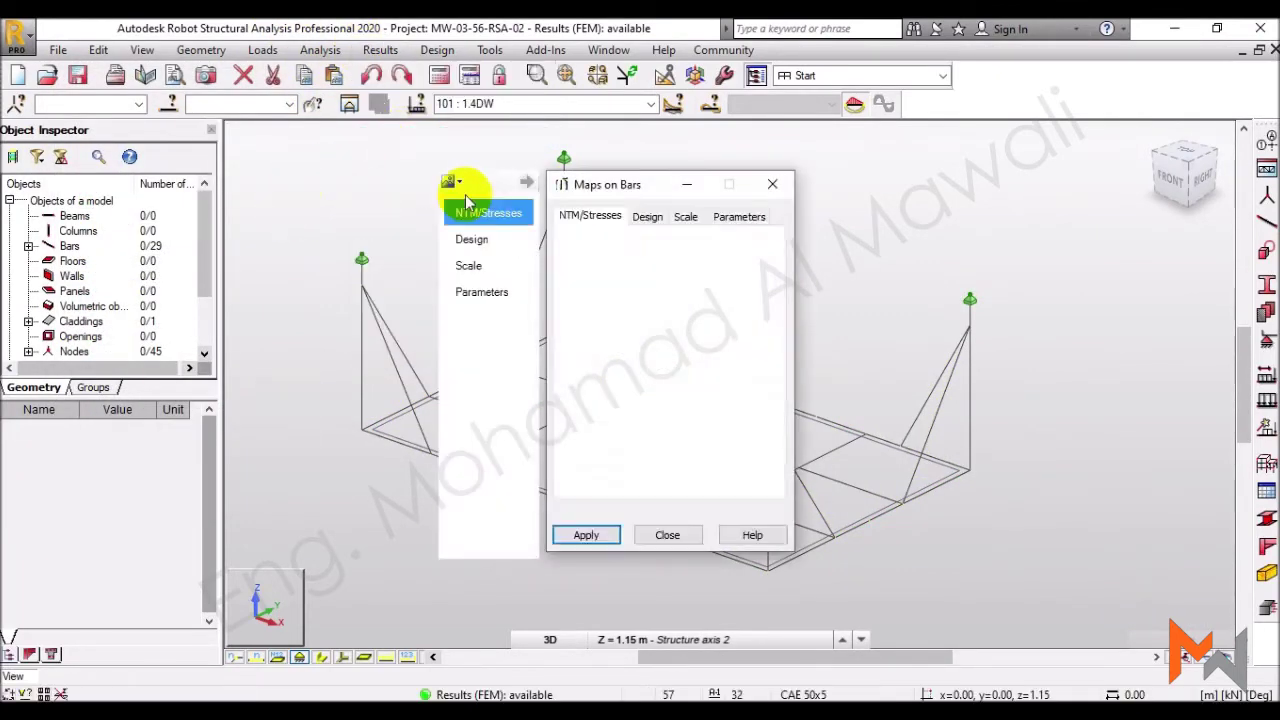
pyautogui.moveTo(486, 178); pyautogui.dragTo(200, 178)
pyautogui.click(140, 227)
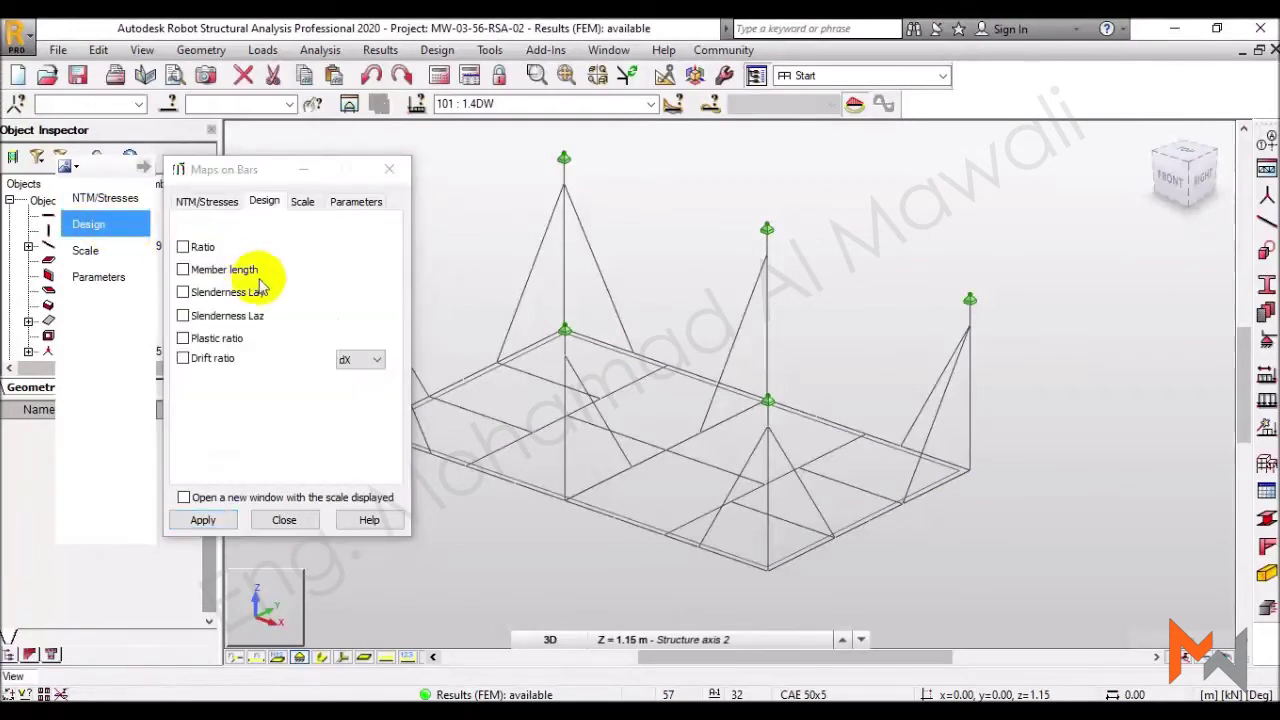
pyautogui.click(86, 249)
pyautogui.click(337, 224)
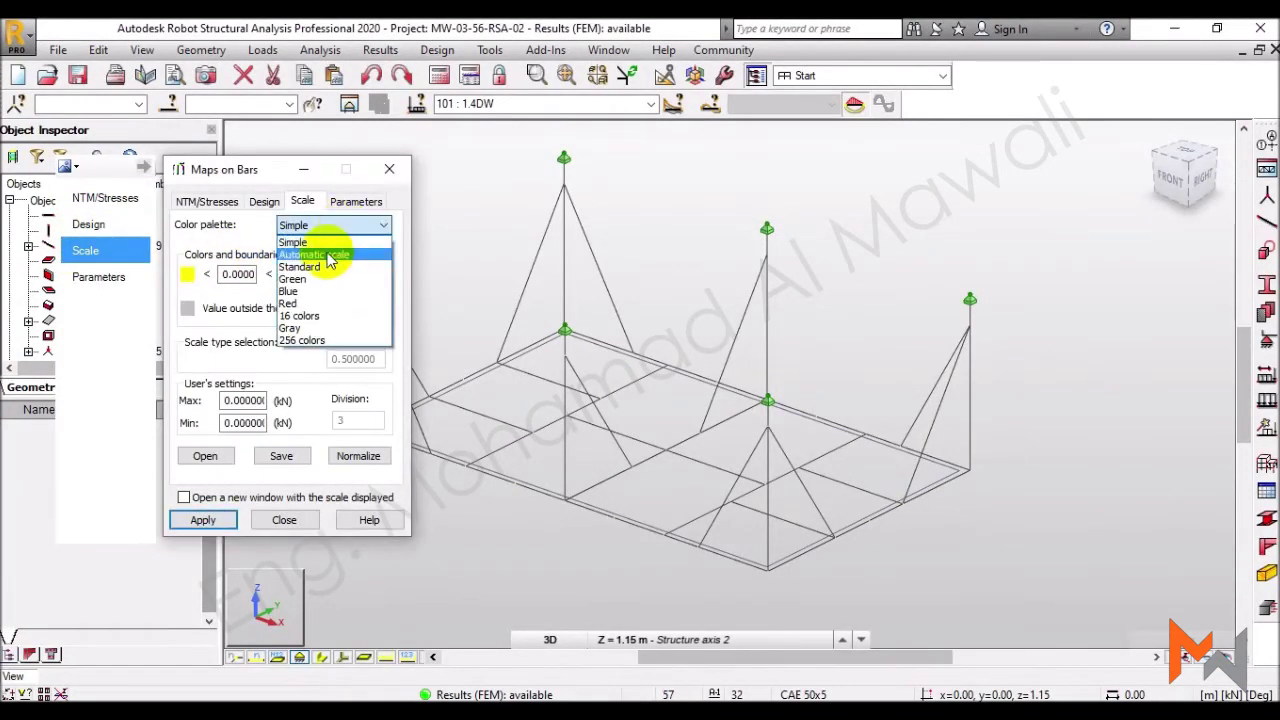
pyautogui.click(314, 255)
pyautogui.moveTo(365, 420); pyautogui.dragTo(311, 419)
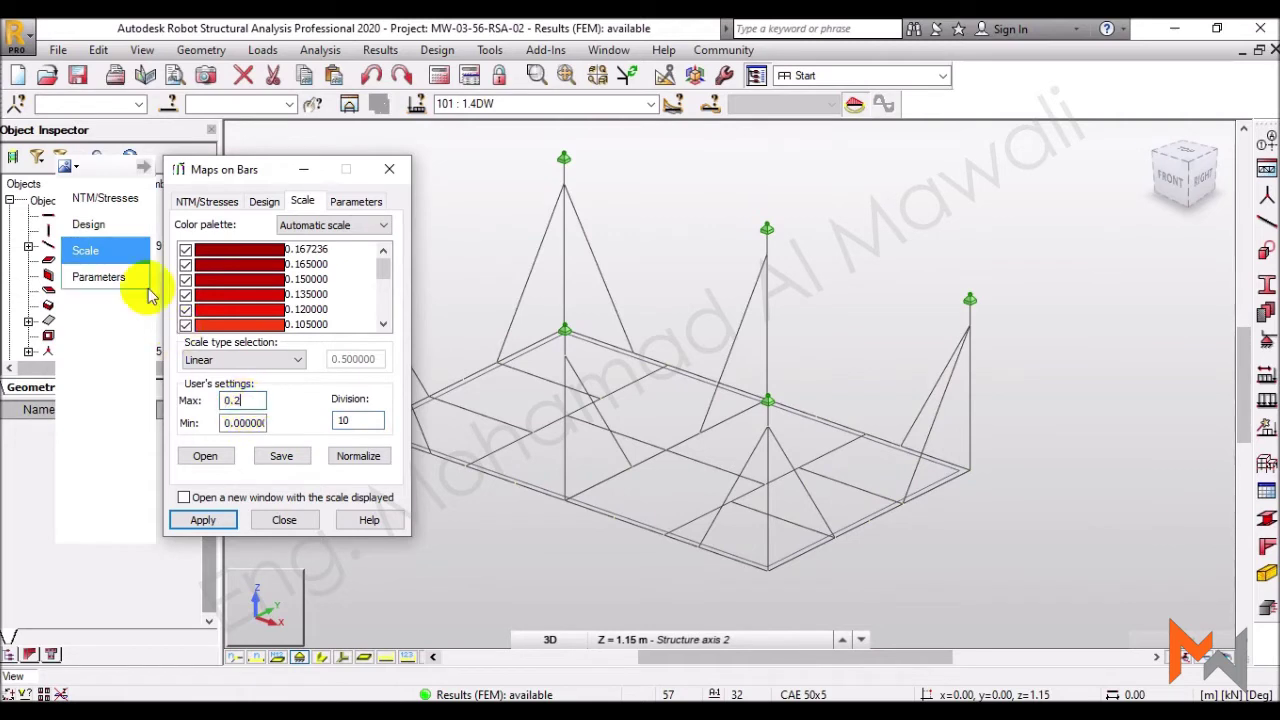
# Write each bar's value as text and apply the colour maps to the frame.
pyautogui.click(98, 280)
pyautogui.click(336, 278)
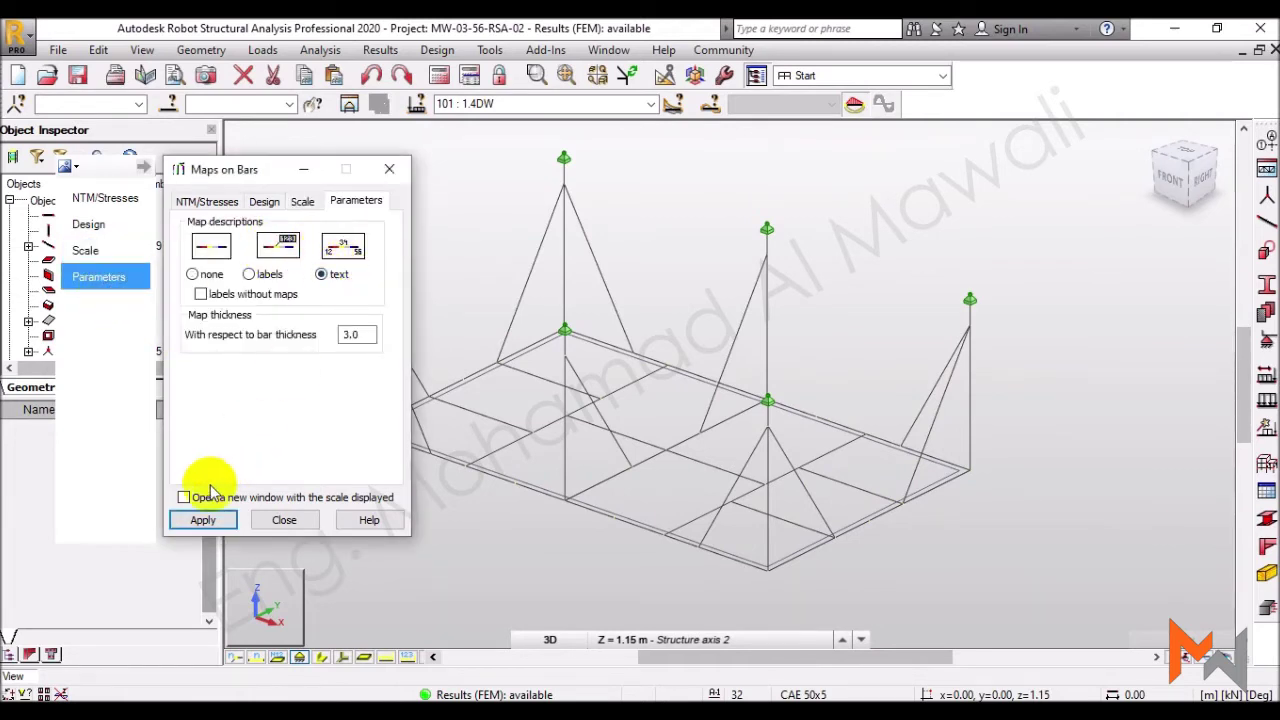
pyautogui.click(203, 520)
pyautogui.moveTo(248, 175); pyautogui.dragTo(172, 176)
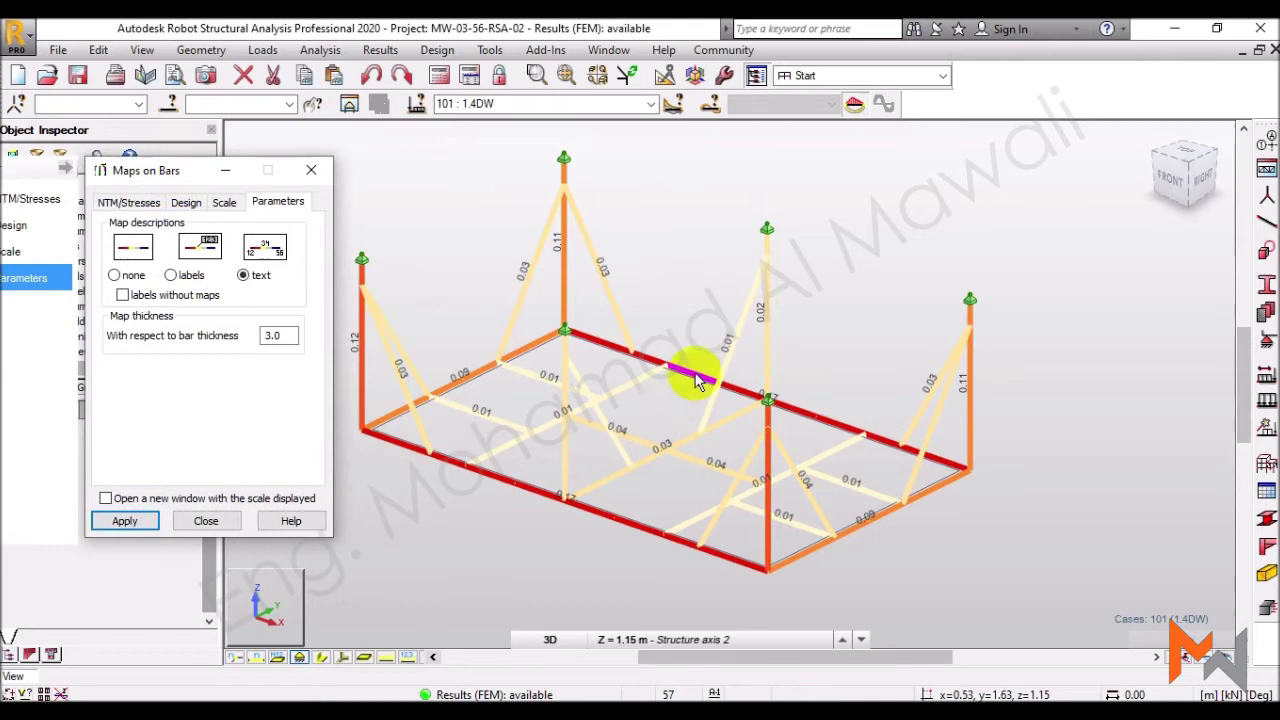
pyautogui.moveTo(771, 371)
pyautogui.keyDown('shift'); pyautogui.mouseDown(button='middle')
pyautogui.moveTo(814, 309)
pyautogui.moveTo(754, 354)
pyautogui.mouseUp(button='middle'); pyautogui.keyUp('shift')
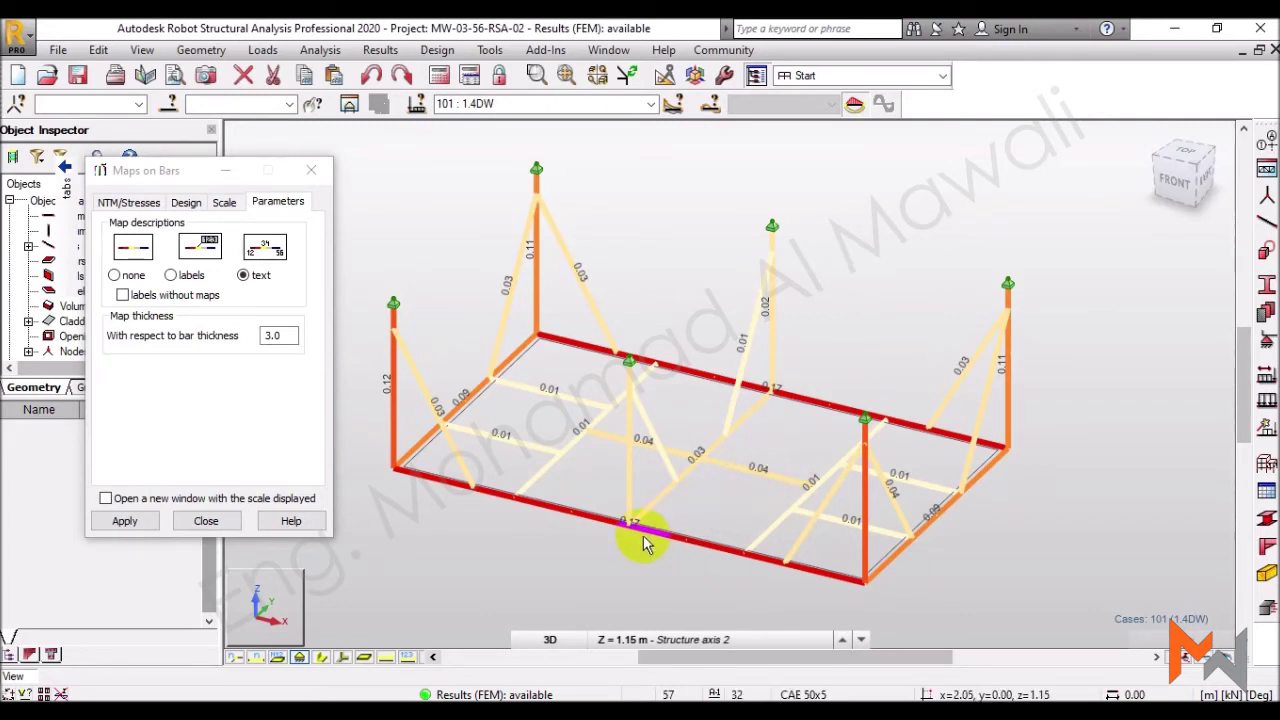
# Close the bar maps and switch to the Steel/Aluminum Design layout.
pyautogui.click(311, 170)
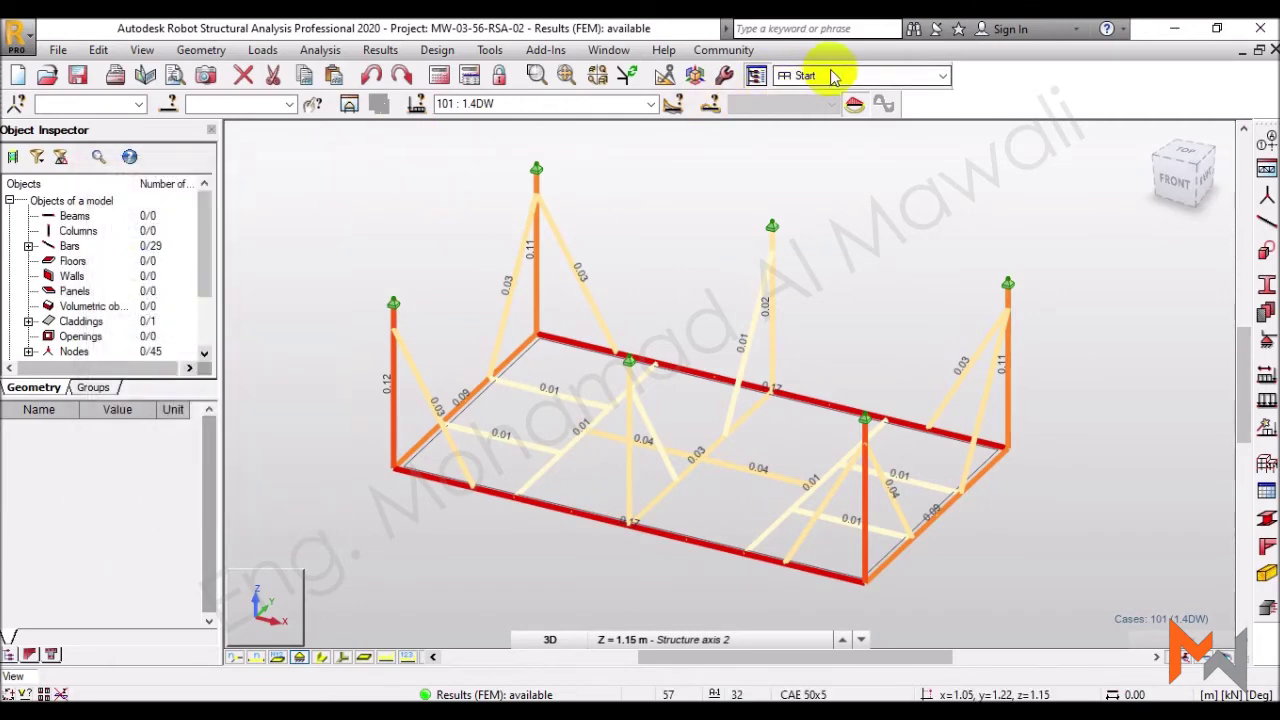
pyautogui.click(834, 76)
pyautogui.click(824, 215)
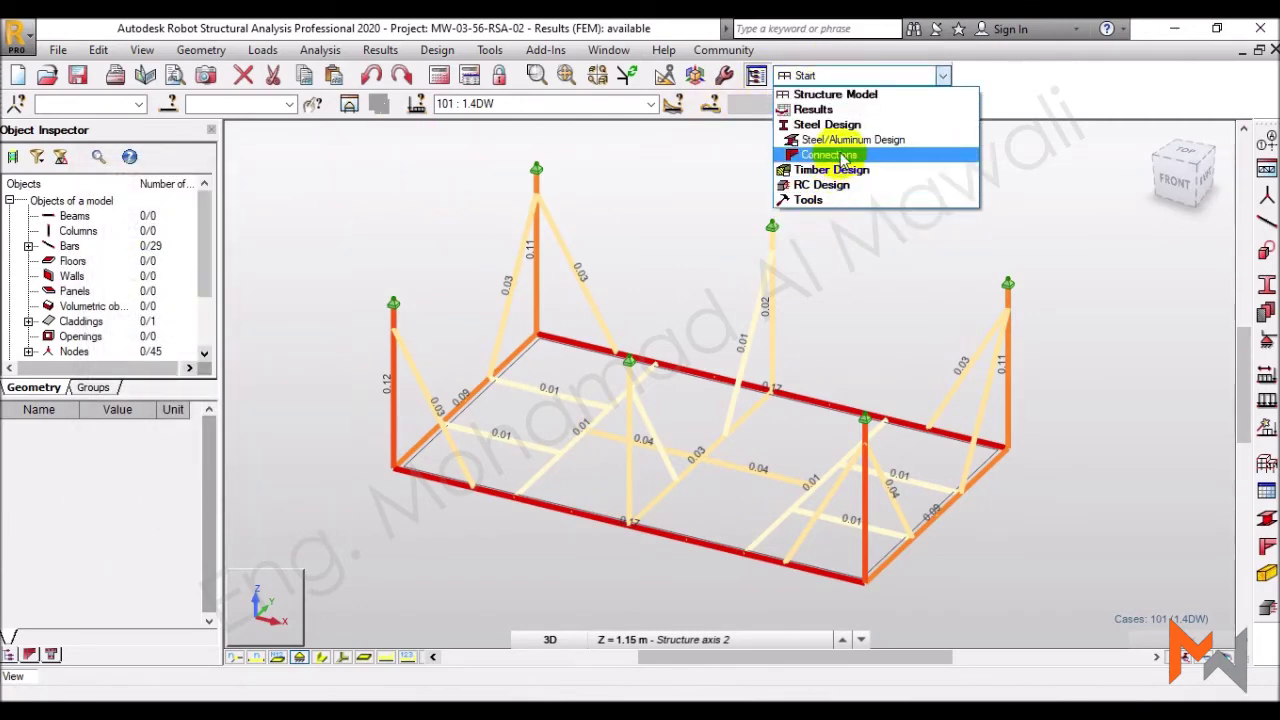
pyautogui.click(838, 134)
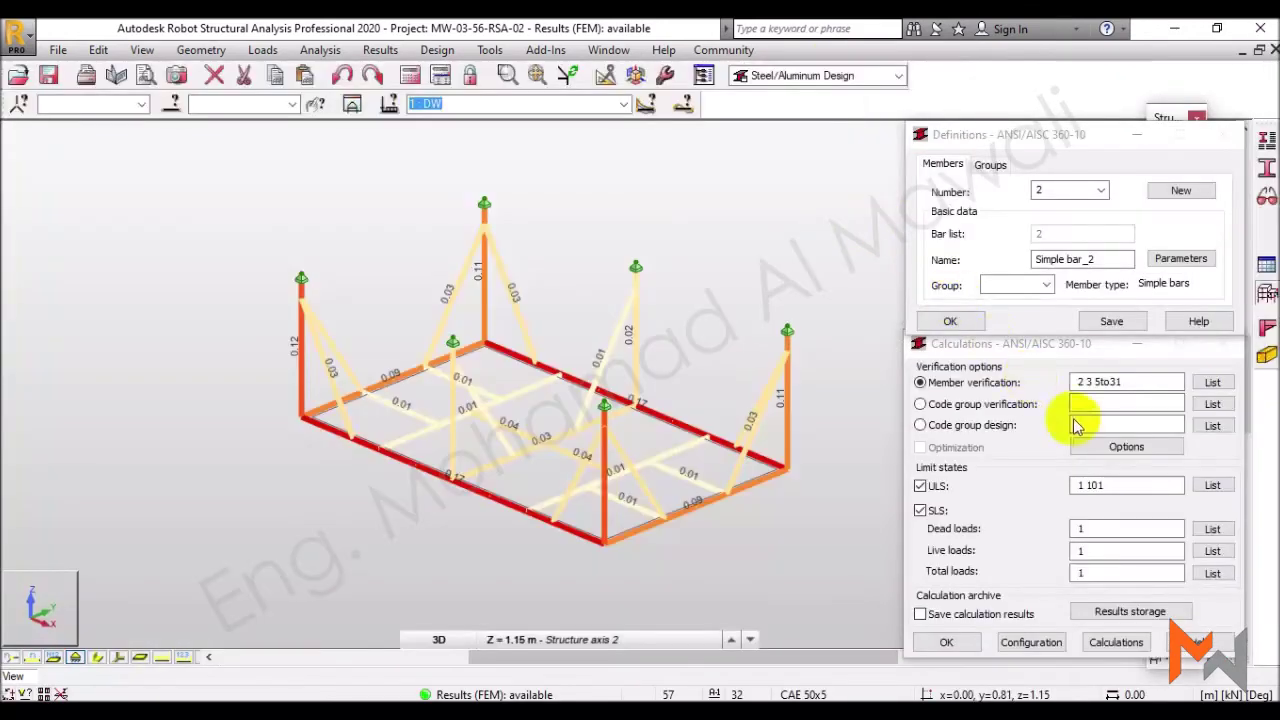
# Run the ANSI/AISC 360-10 check on all members and sort the results by ratio.
pyautogui.click(1156, 381)
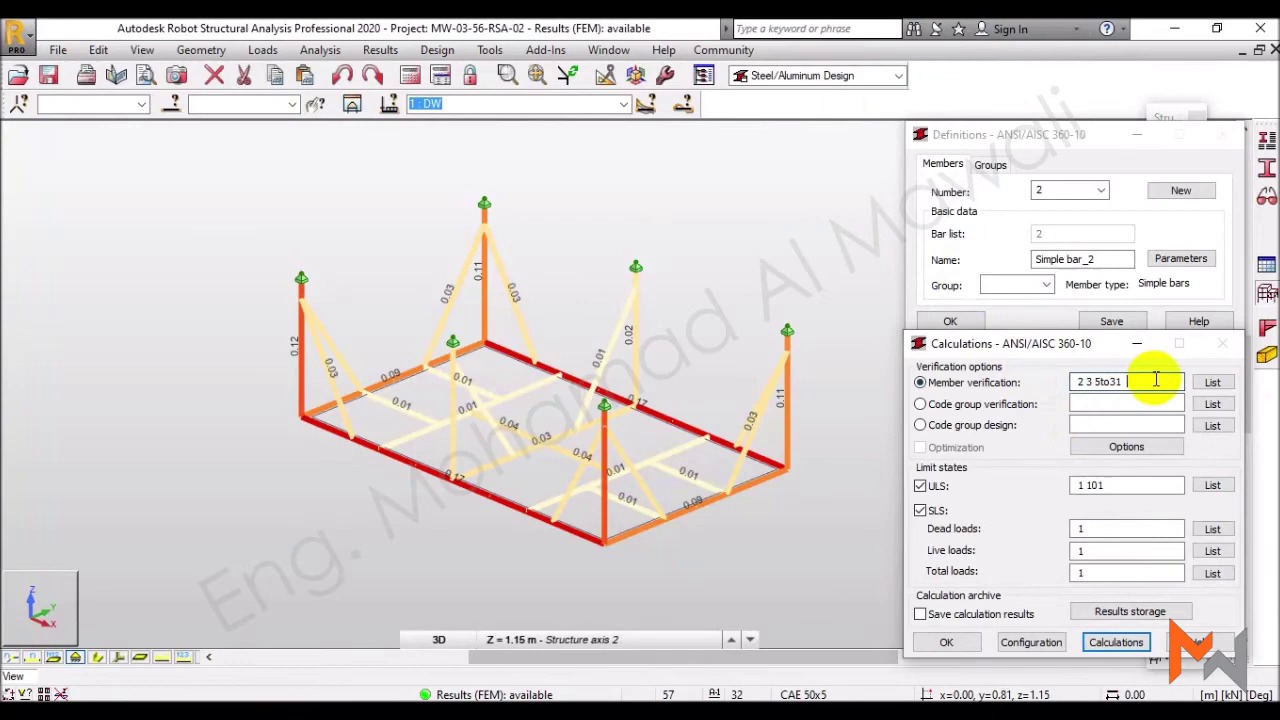
pyautogui.write('all')
pyautogui.press('Return')
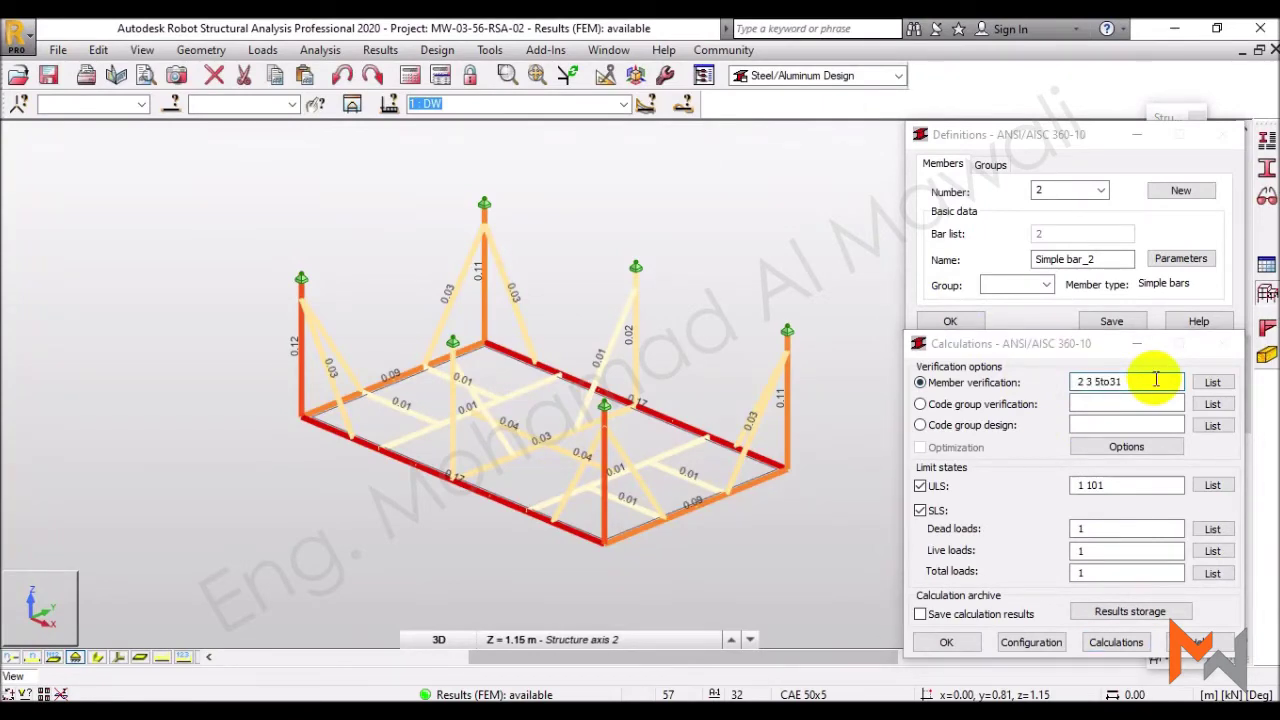
pyautogui.click(400, 187)
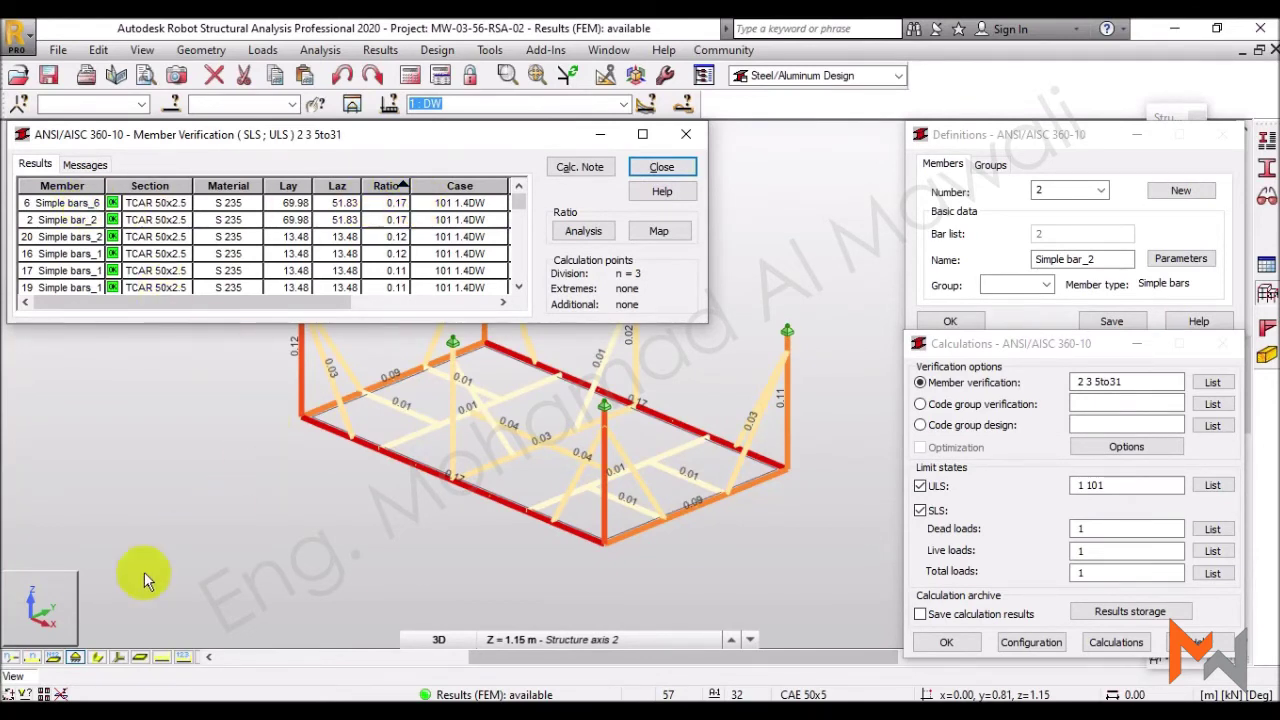
# Clear the ratio map, inspect the most stressed bar 6, and close the verification results.
pyautogui.click(212, 106)
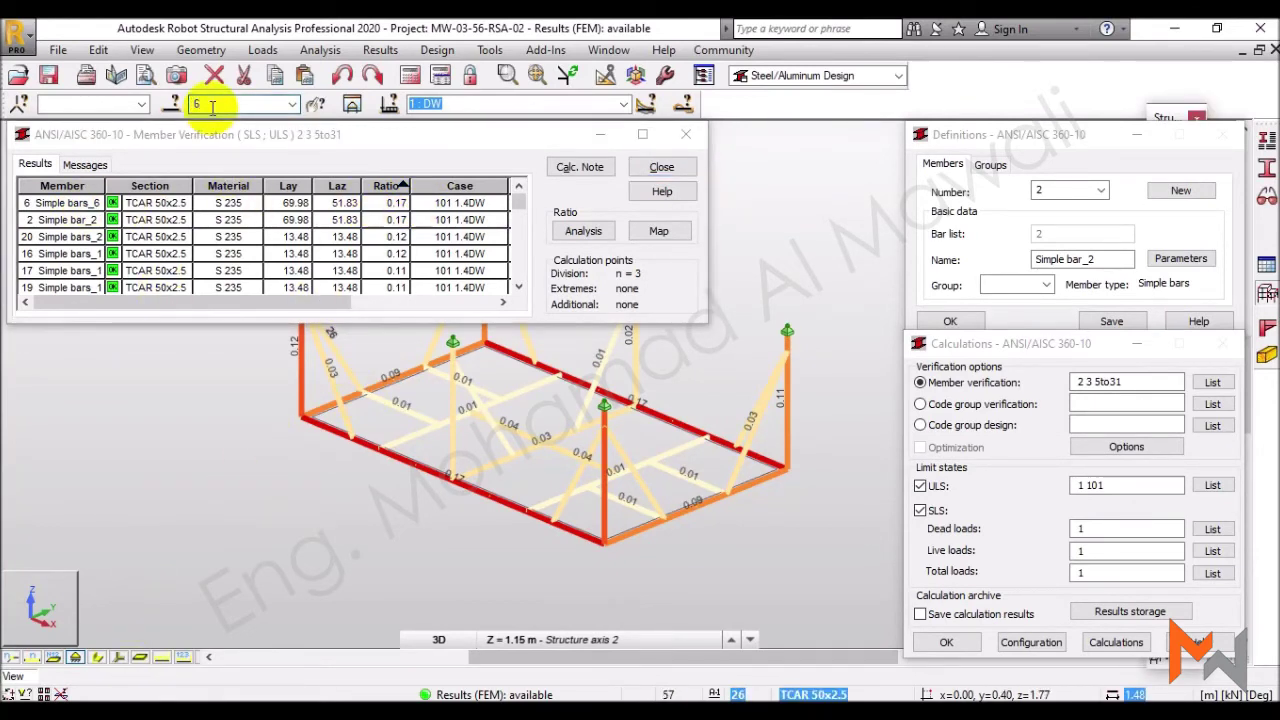
pyautogui.click(60, 690)
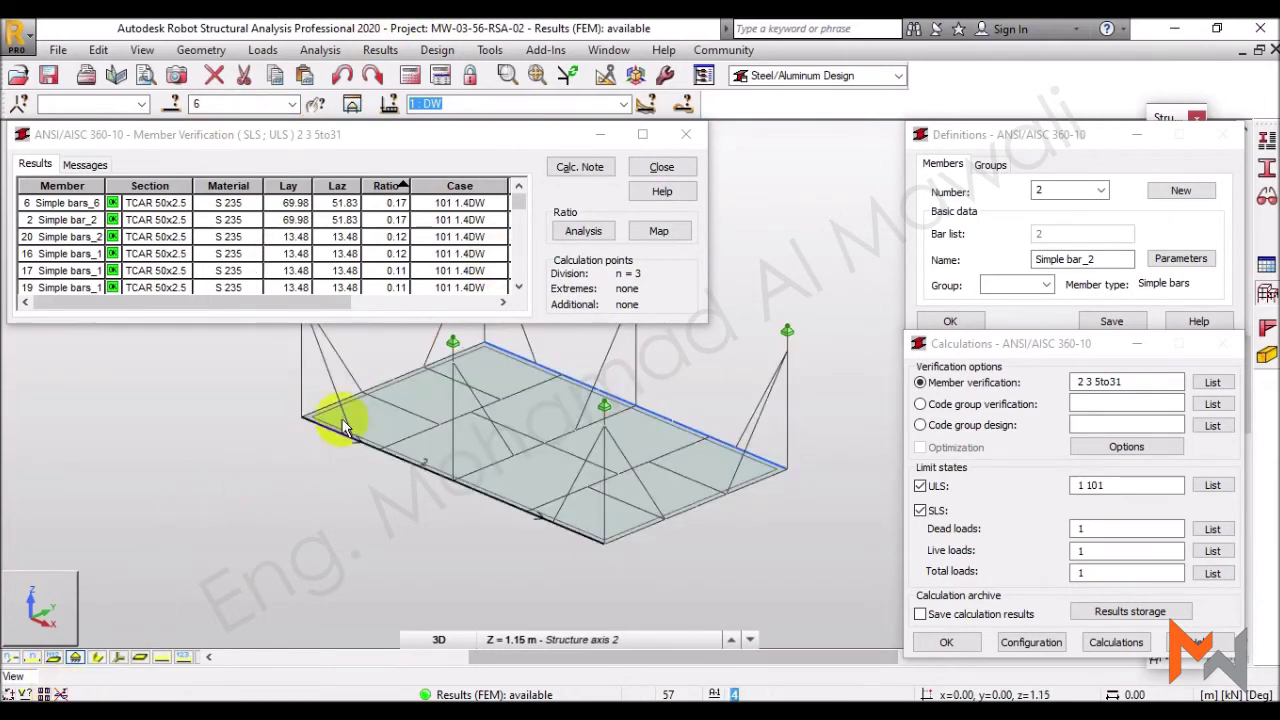
pyautogui.doubleClick(218, 106)
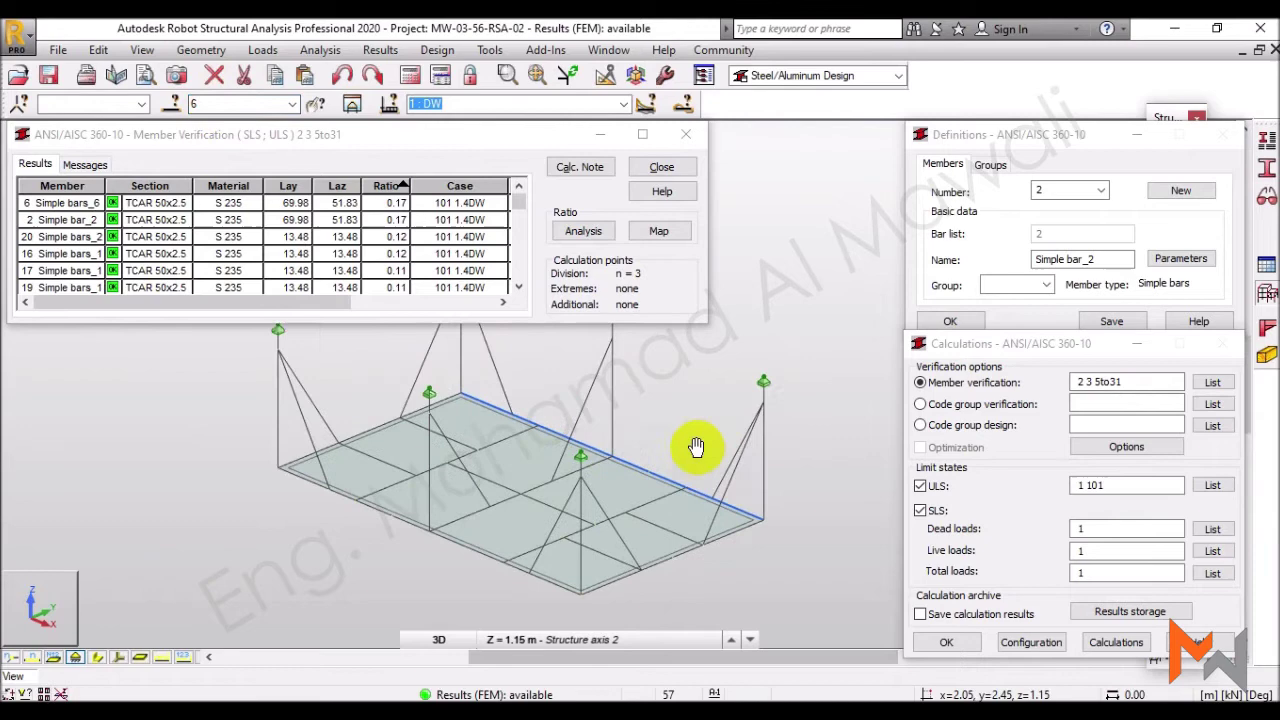
pyautogui.keyDown('shift'); pyautogui.moveTo(694, 443); pyautogui.dragTo(758, 197, button='middle'); pyautogui.keyUp('shift')
pyautogui.click(681, 134)
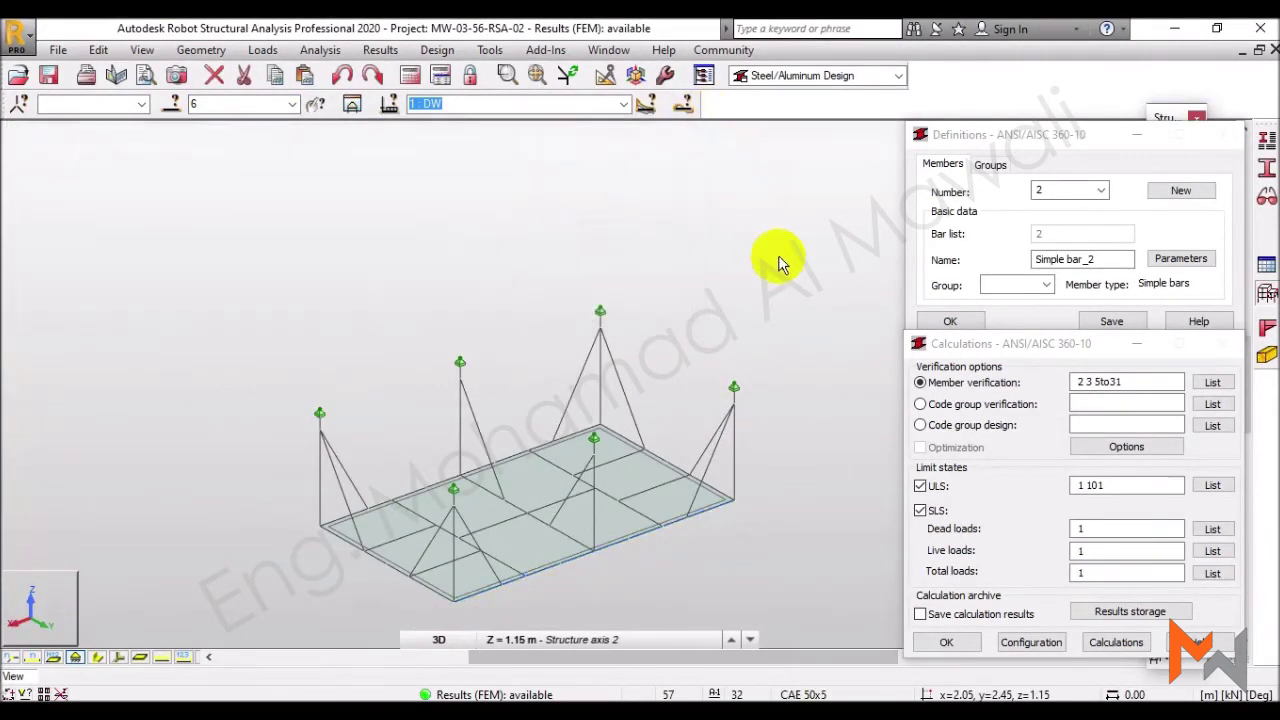
pyautogui.keyDown('shift'); pyautogui.moveTo(777, 263); pyautogui.dragTo(706, 200, button='middle'); pyautogui.keyUp('shift')
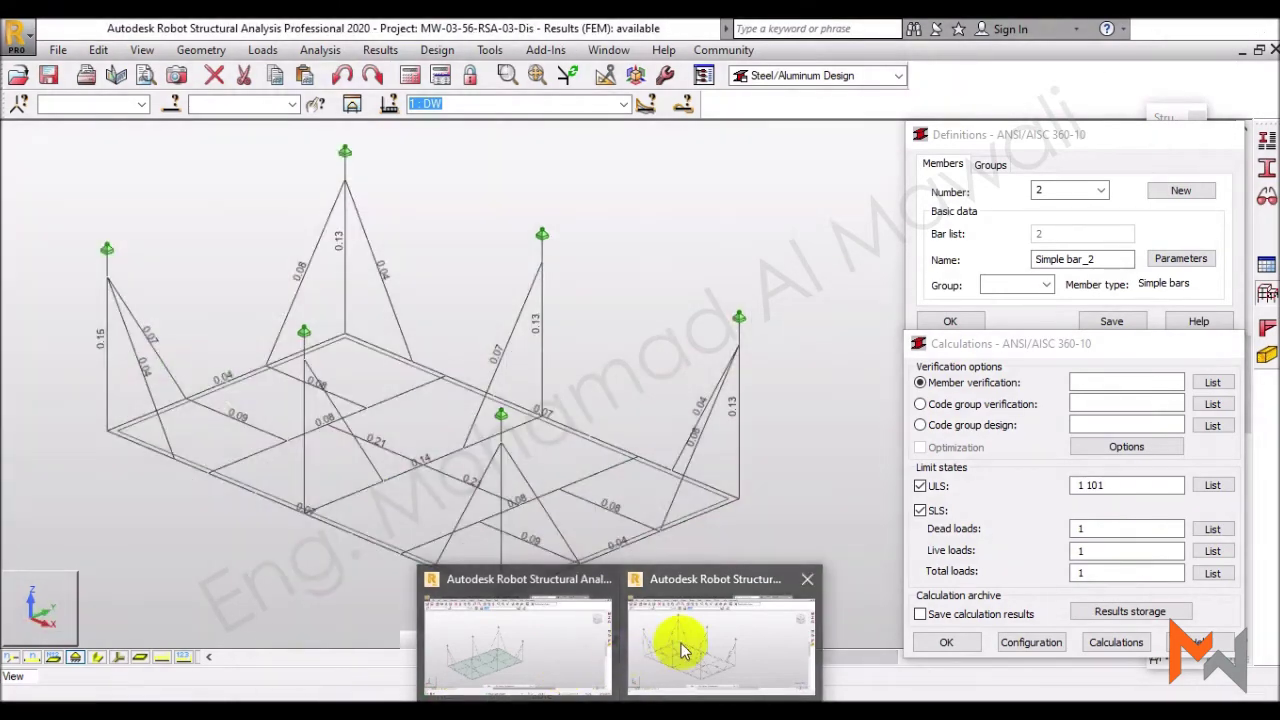
# Bring RSA-03-Dis forward to review its design ratio labels, then view 01.png in Photos.
pyautogui.click(679, 651)
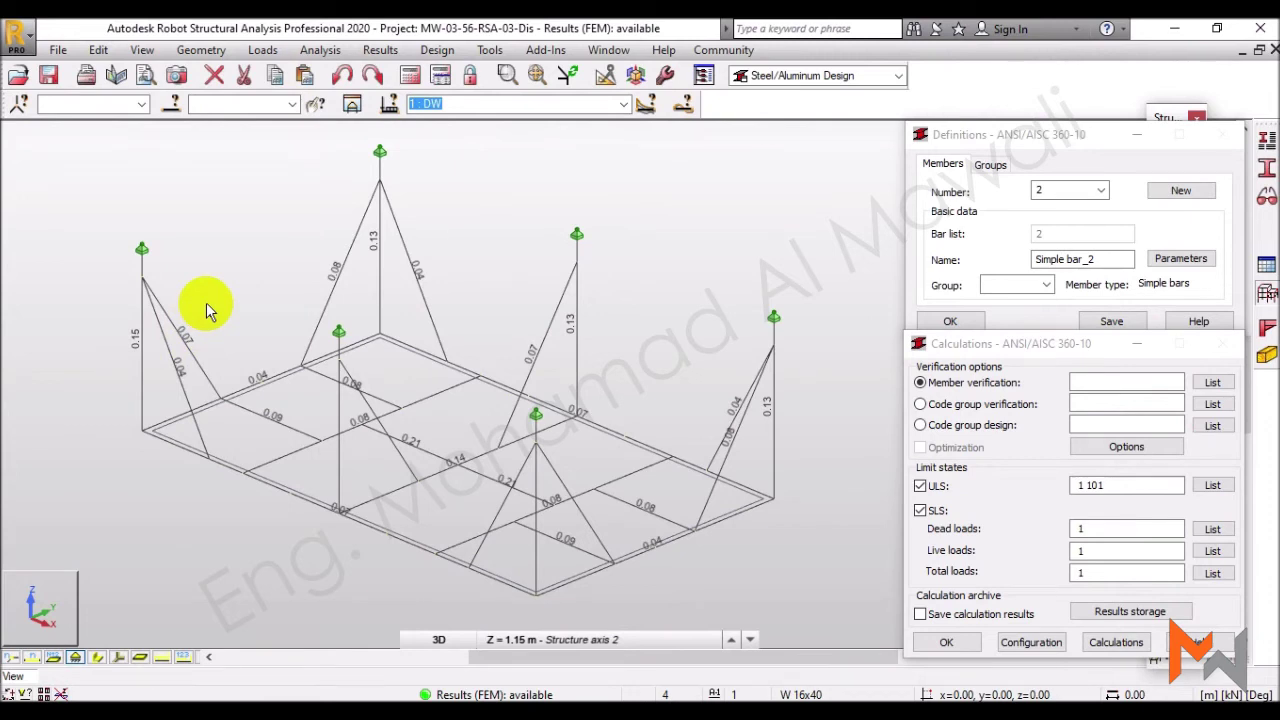
pyautogui.click(808, 697)
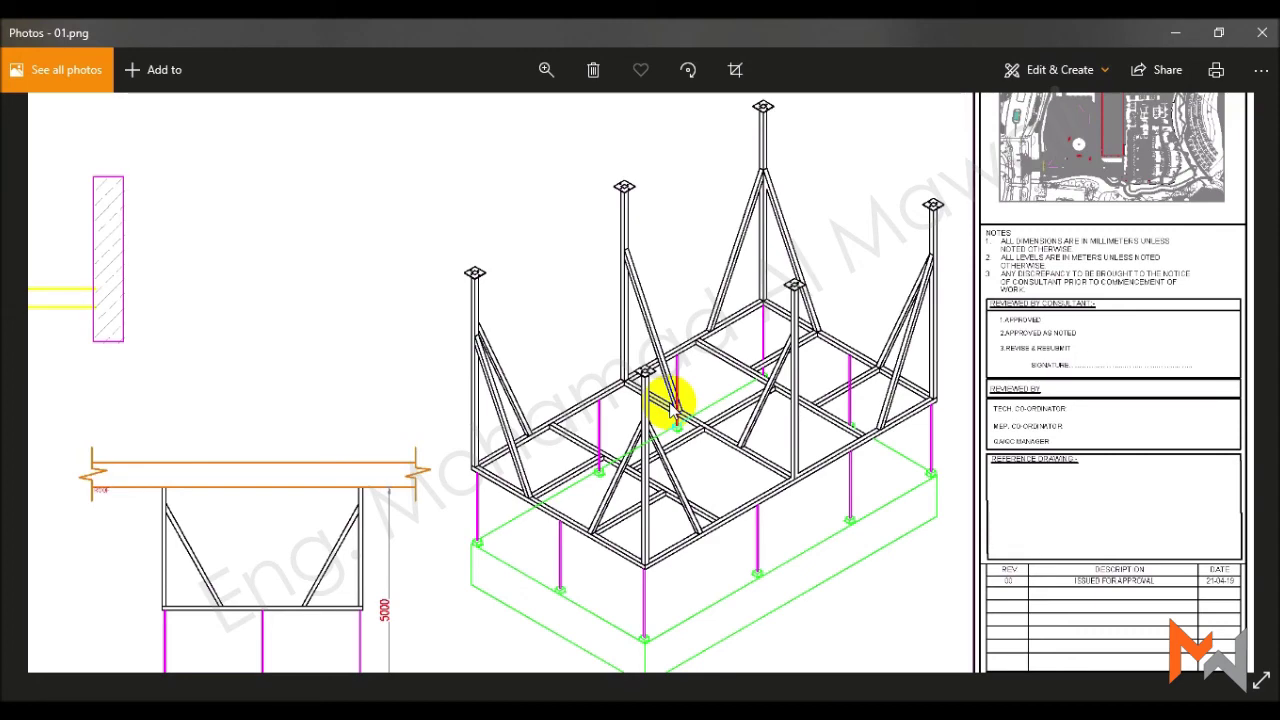
pyautogui.keyDown('ctrl'); pyautogui.scroll(5, 557, 429); pyautogui.keyUp('ctrl')
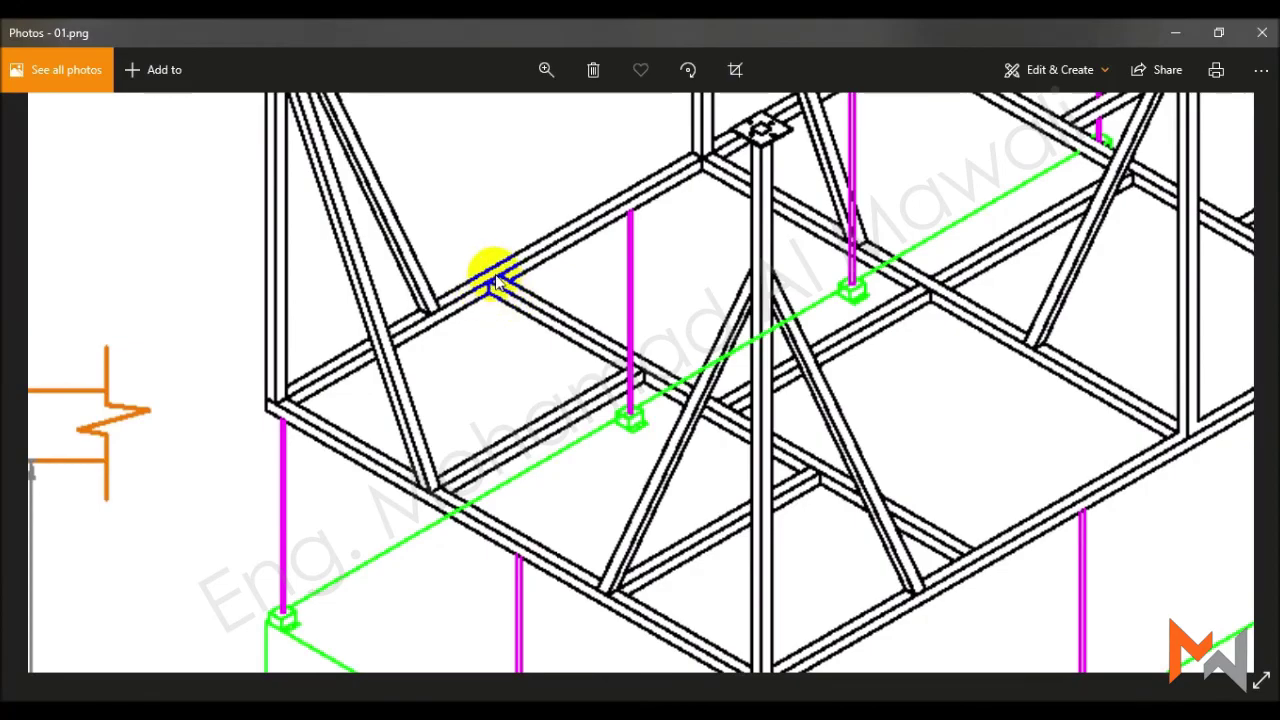
pyautogui.scroll(-5, 508, 275)
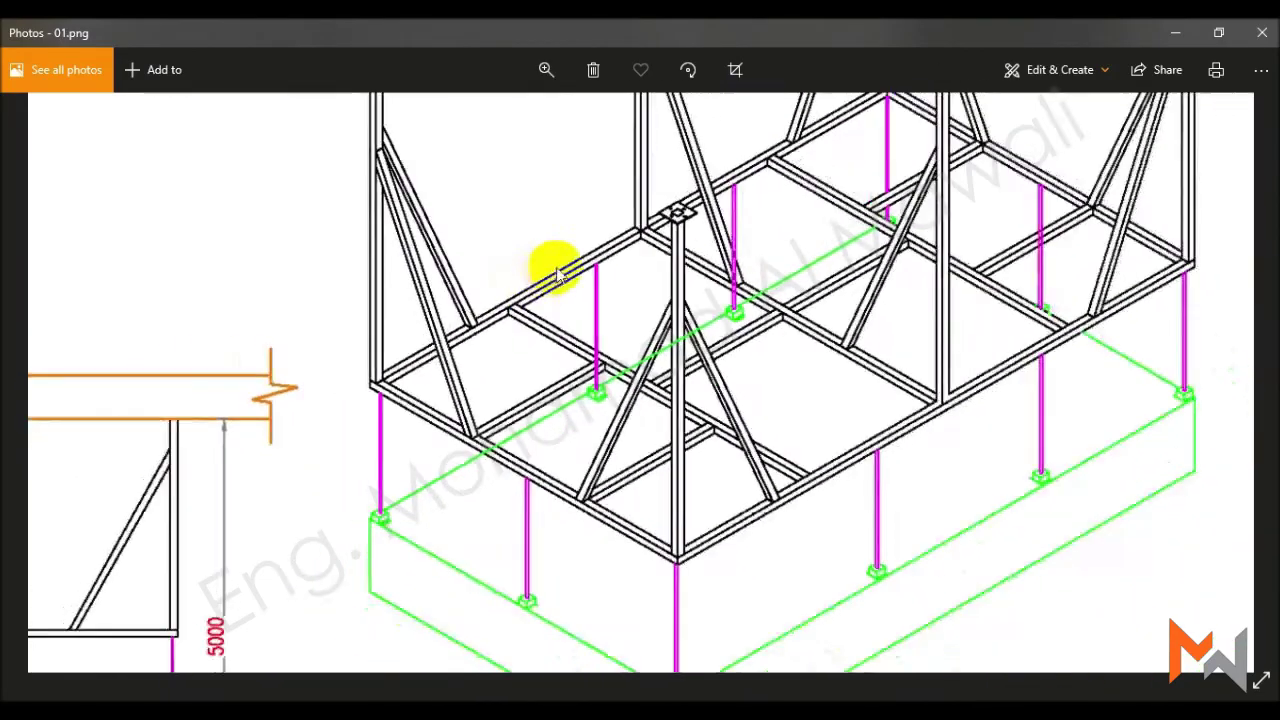
pyautogui.scroll(3, 517, 350)
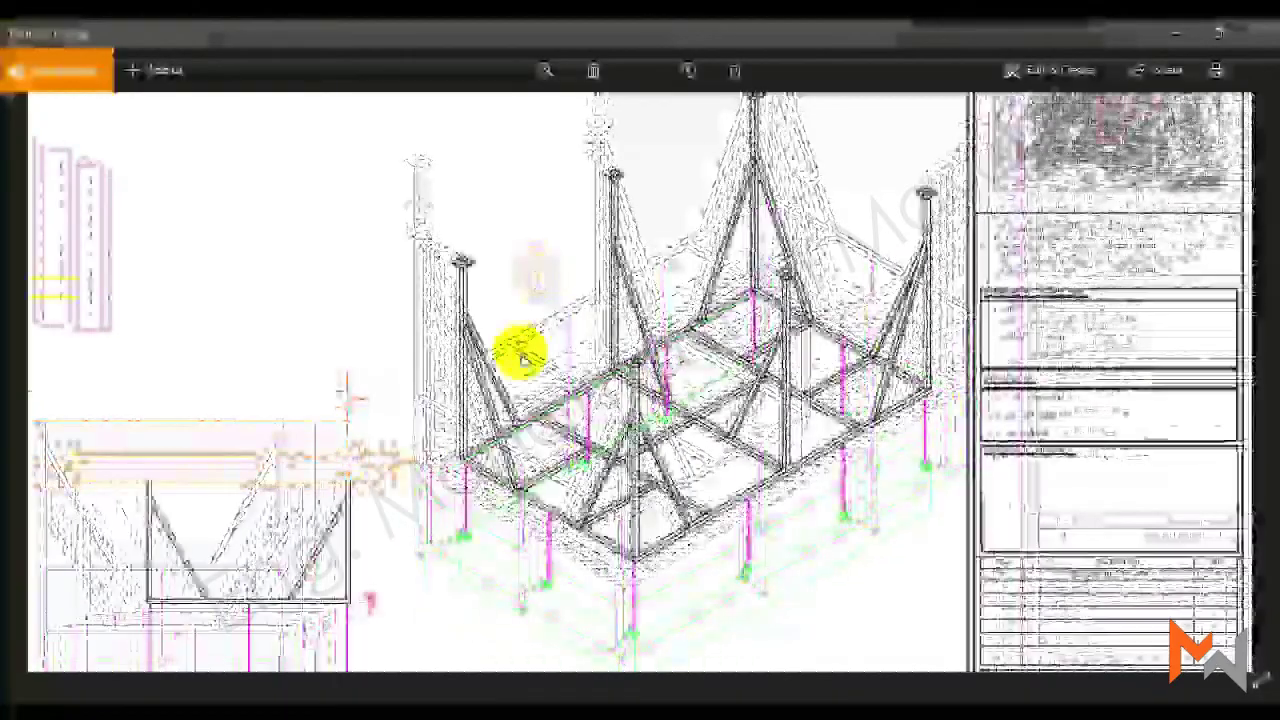